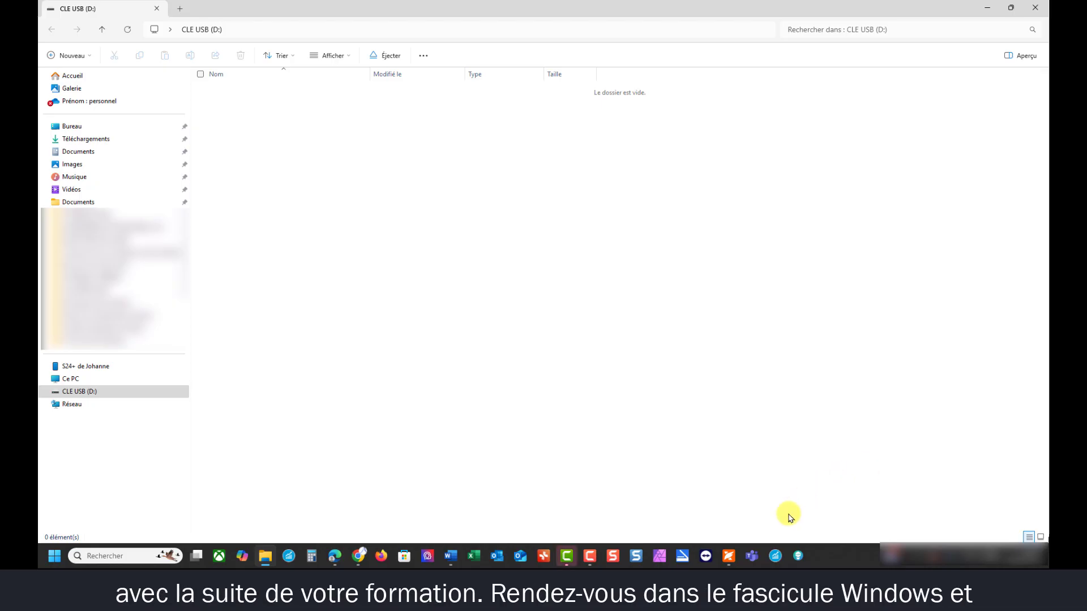
Switch to the TT_Windows-11.pdf booklet, follow the Activité F download link and download Windows_Fichiers_Travail.zip
left_click(730, 556)
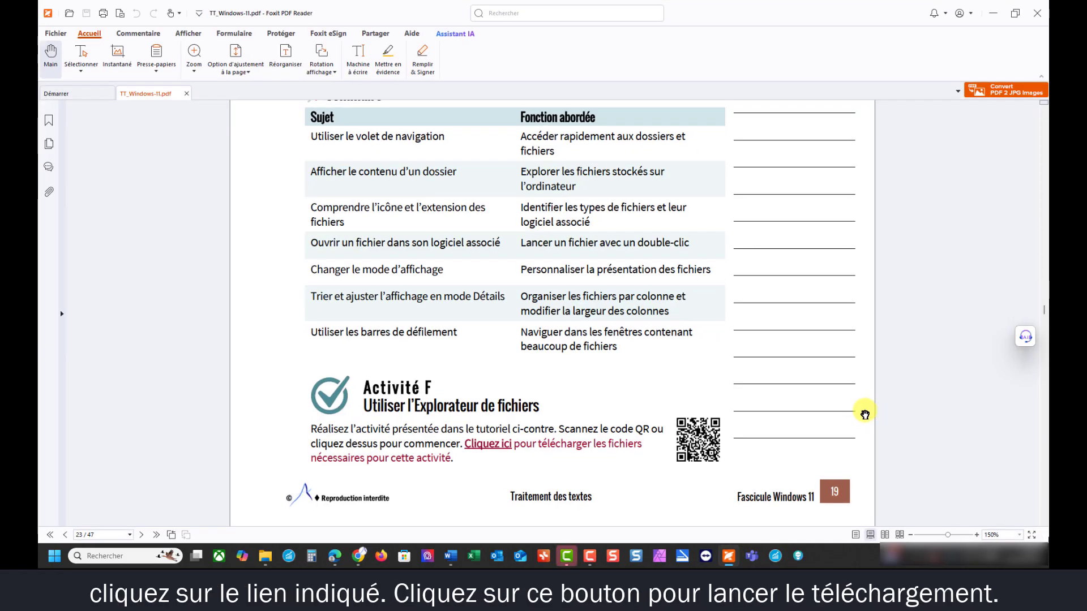
left_click(508, 448)
left_click(555, 316)
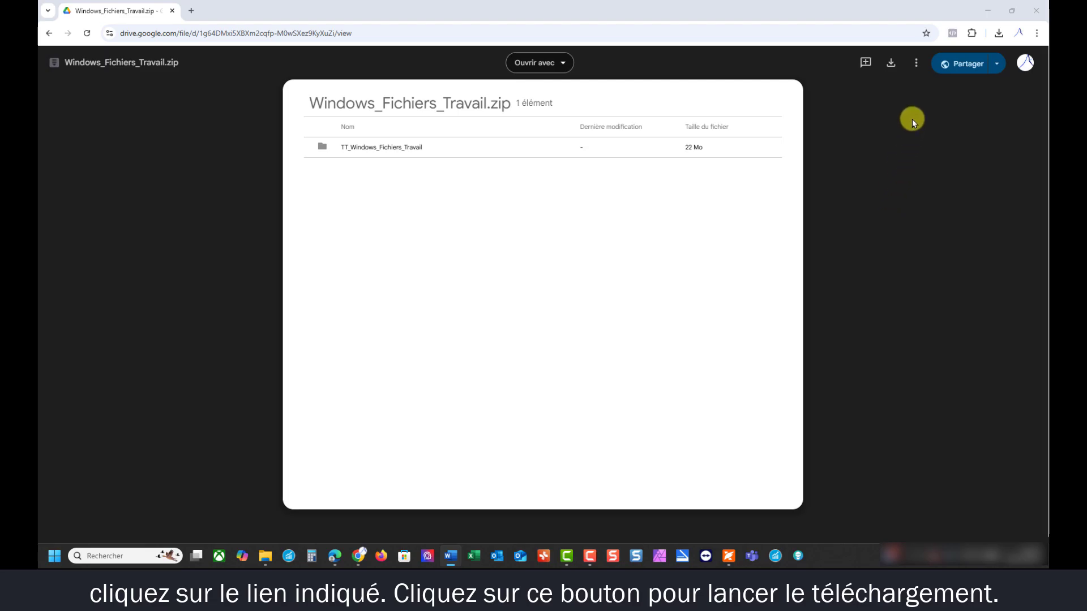
left_click(891, 63)
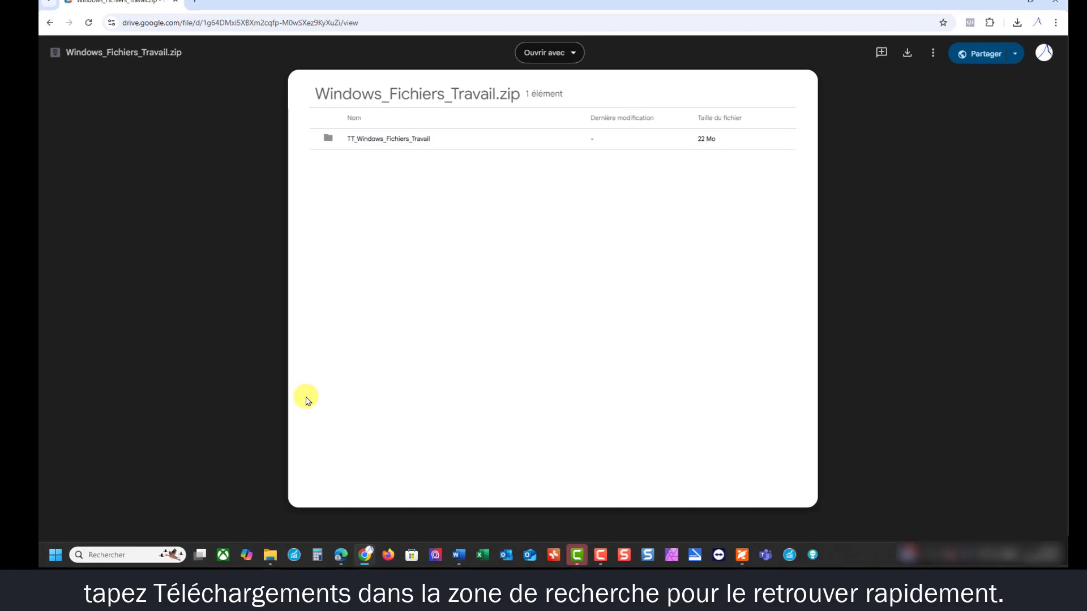
Search Windows for the Téléchargements folder and open the TT_Windows_Fichiers_Travail folder inside Windows_Fichiers_Travail.zip
left_click(120, 556)
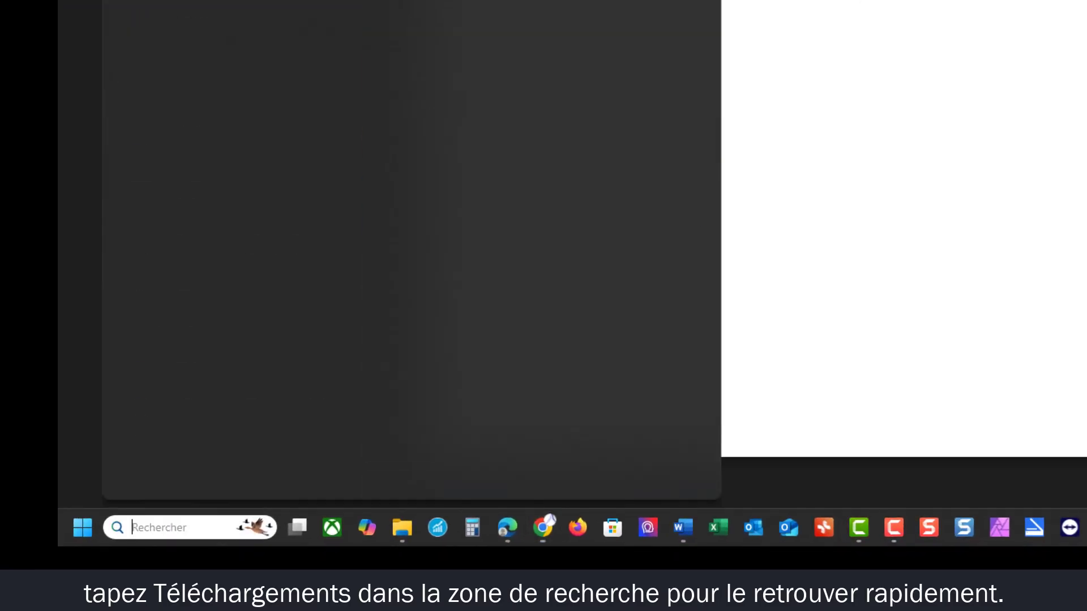
type("téléchargement")
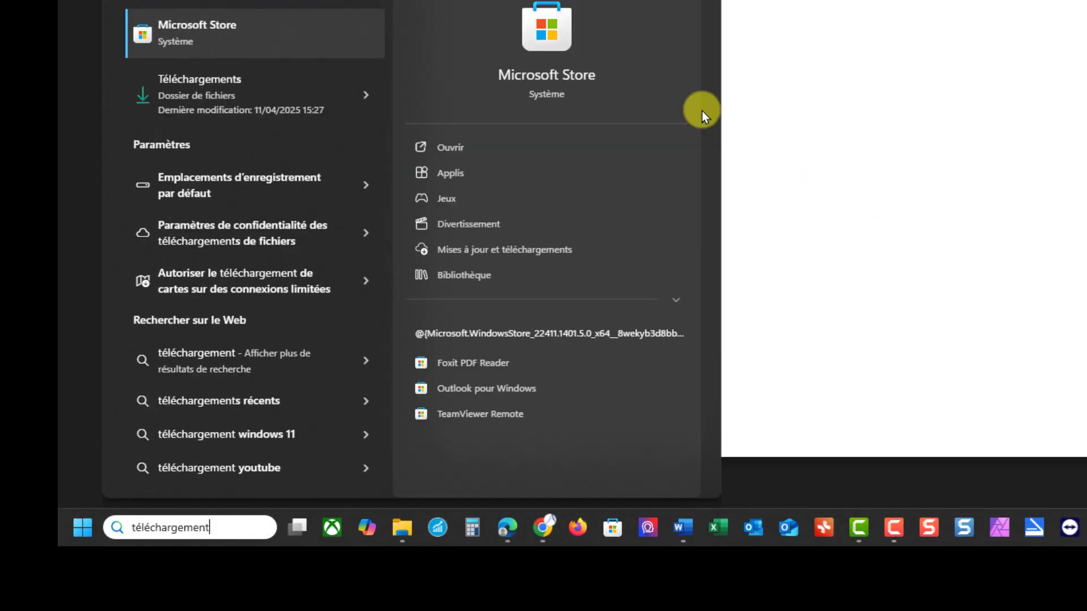
left_click(257, 96)
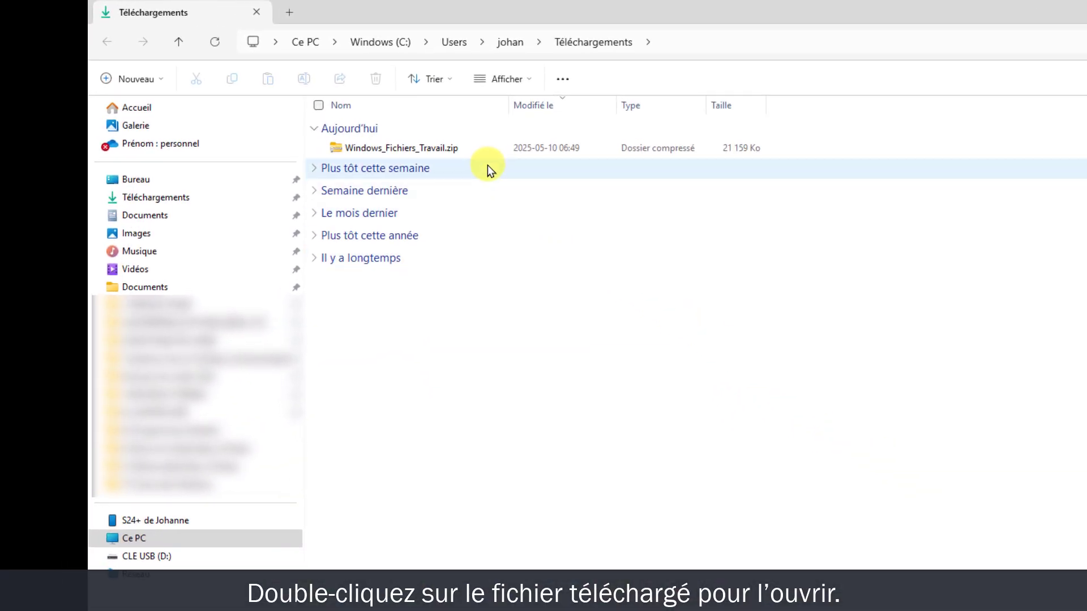
double_click(477, 150)
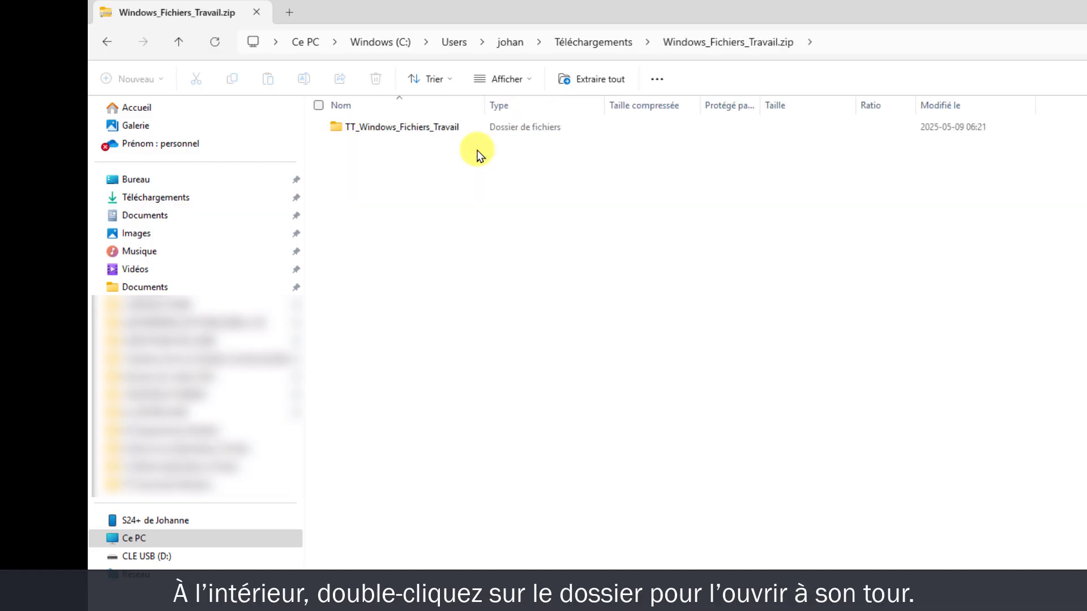
double_click(447, 131)
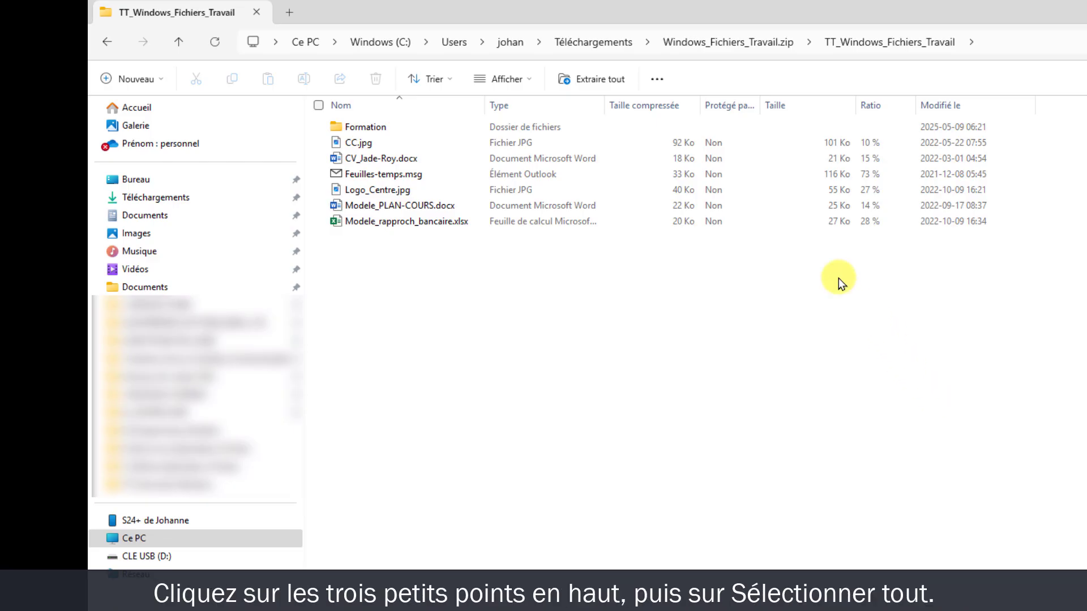
Copy everything in the TT_Windows_Fichiers_Travail folder to the CLE USB (D:) drive
left_click(658, 80)
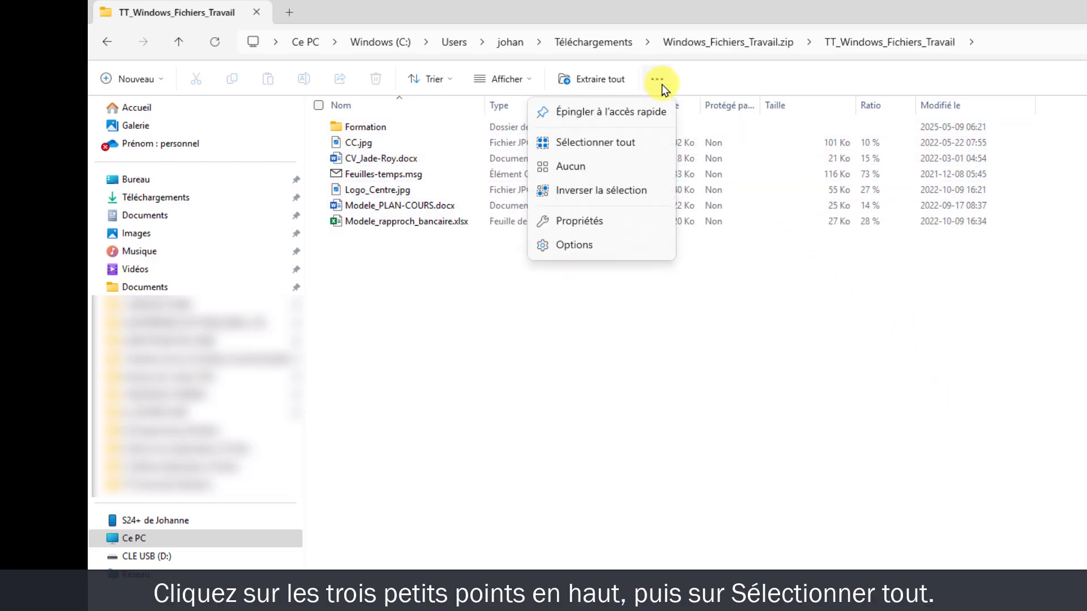
left_click(641, 142)
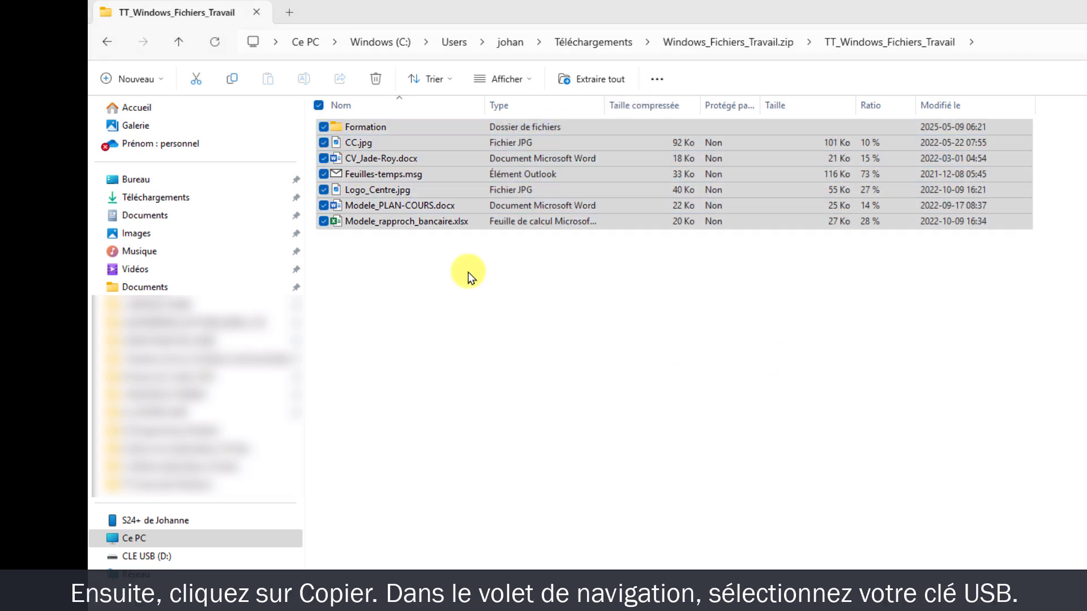
left_click(229, 83)
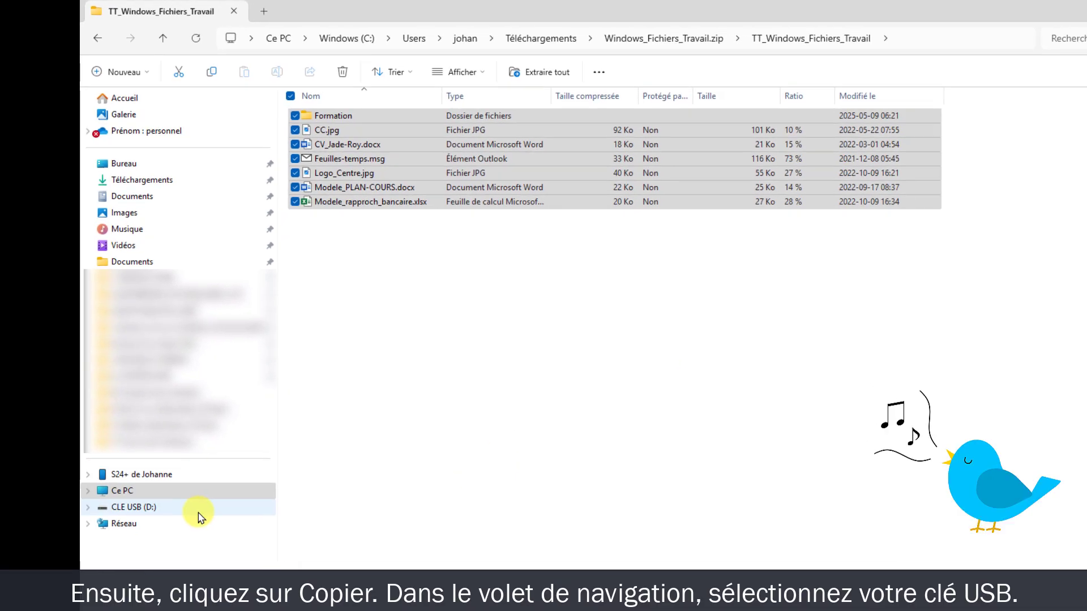
left_click(199, 515)
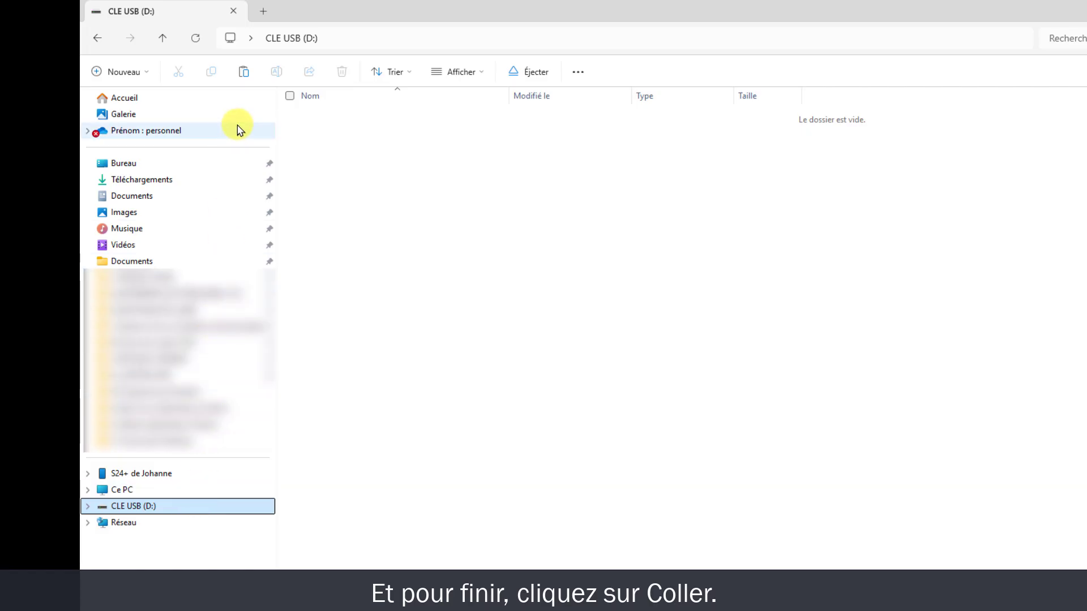
left_click(244, 77)
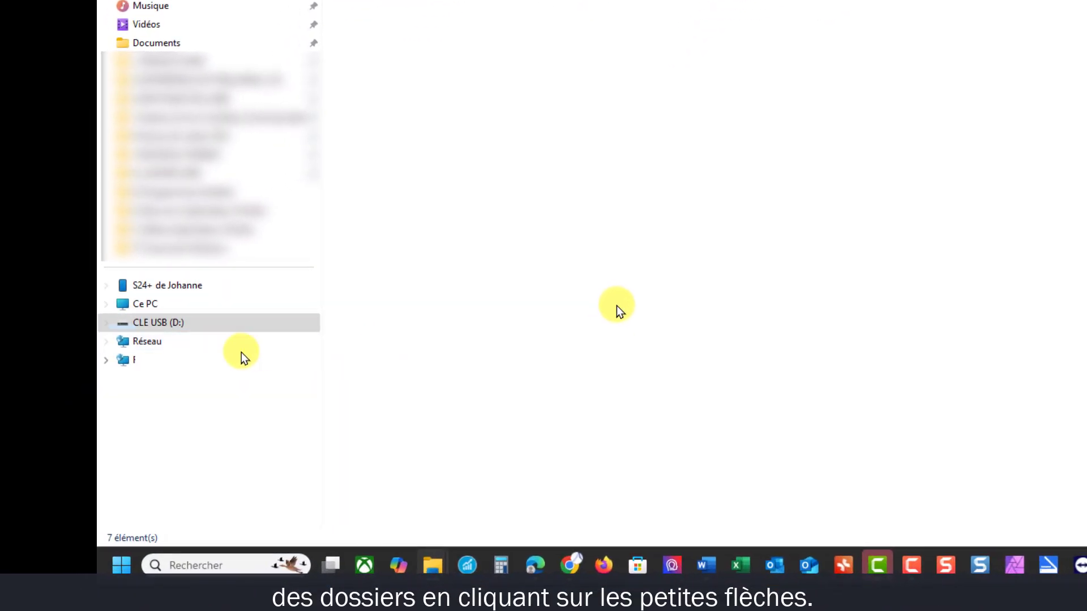
Expand Formation, Entreprises and Public in the CLE USB (D:) folder tree, and display the contents of Formation and of the drive
left_click(106, 324)
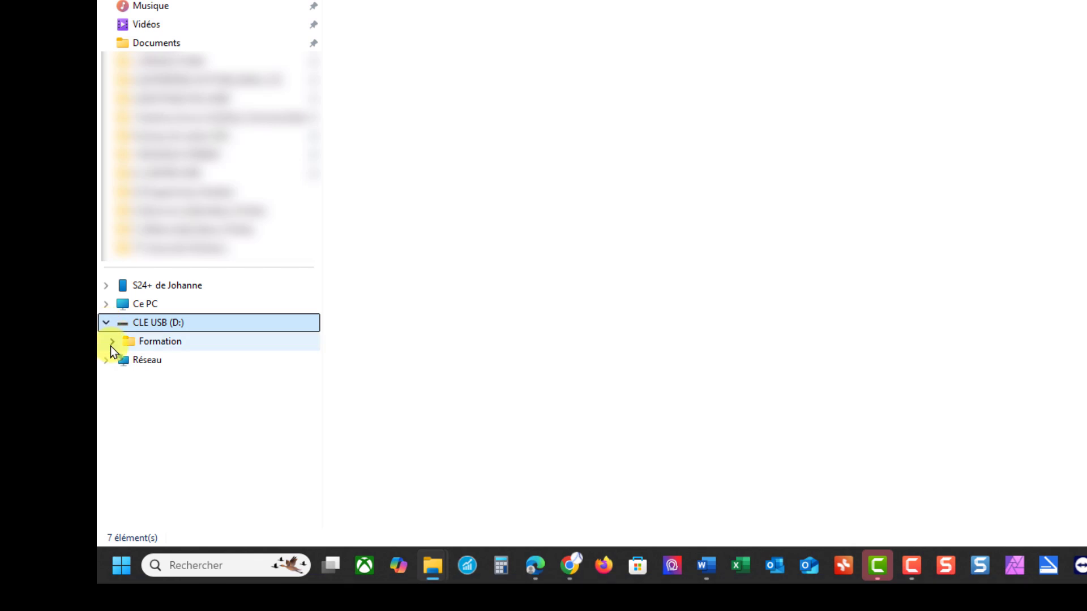
left_click(111, 342)
left_click(119, 360)
left_click(119, 415)
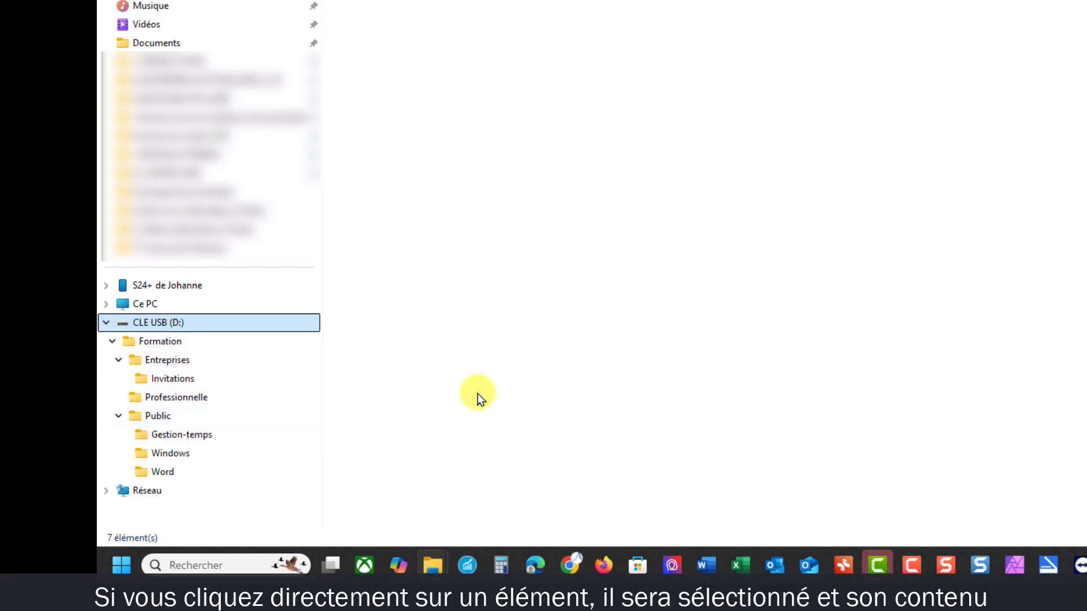
left_click(201, 342)
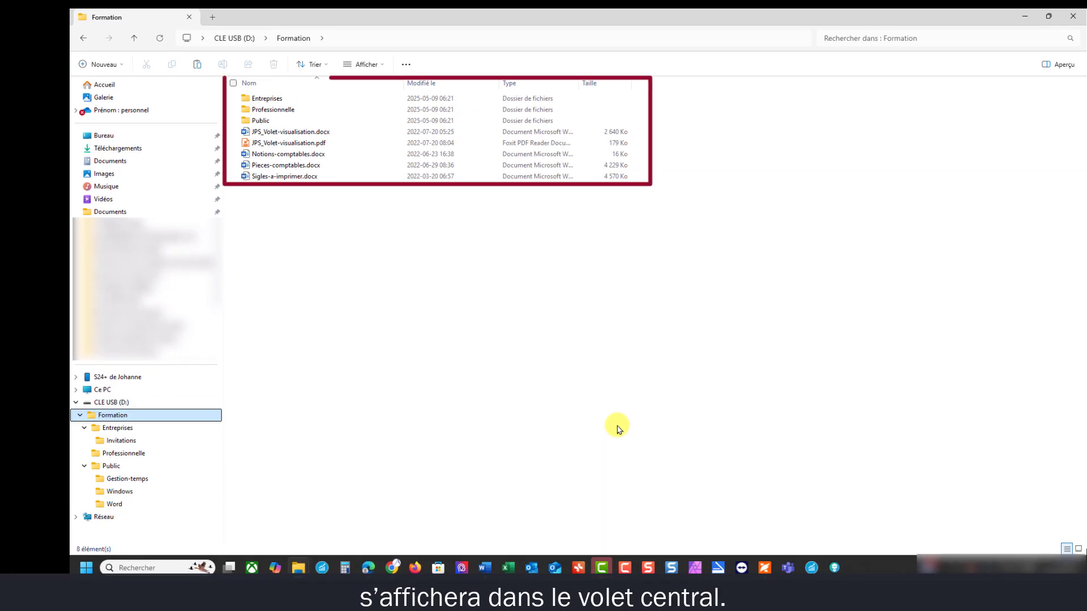
left_click(162, 402)
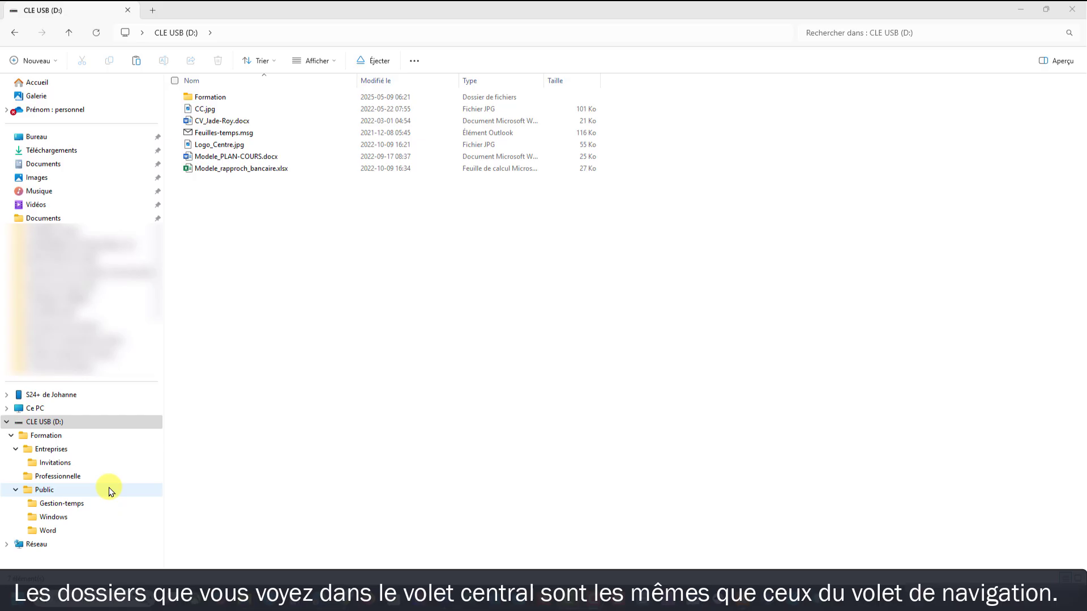
Browse into the Gestion-temps subfolder of Public, and go back up the address path to Formation
left_click(111, 490)
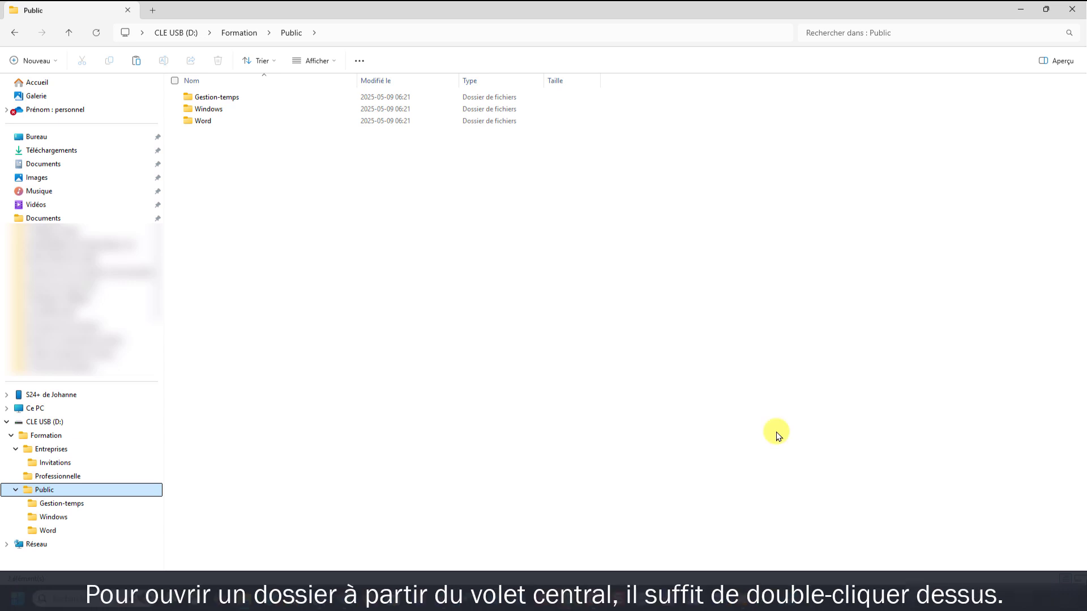
double_click(273, 100)
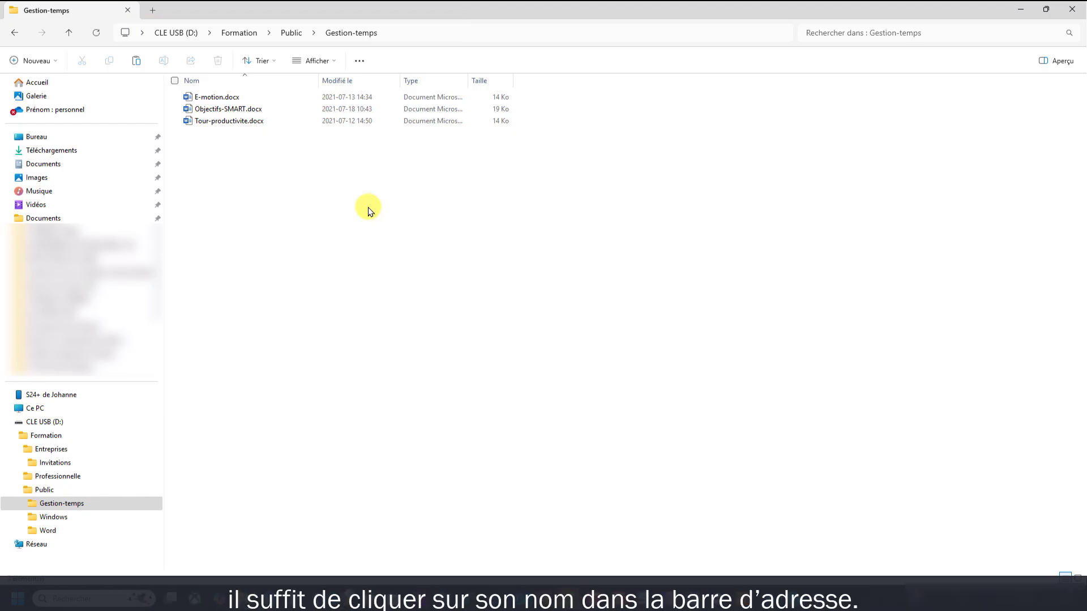
left_click(293, 34)
left_click(240, 34)
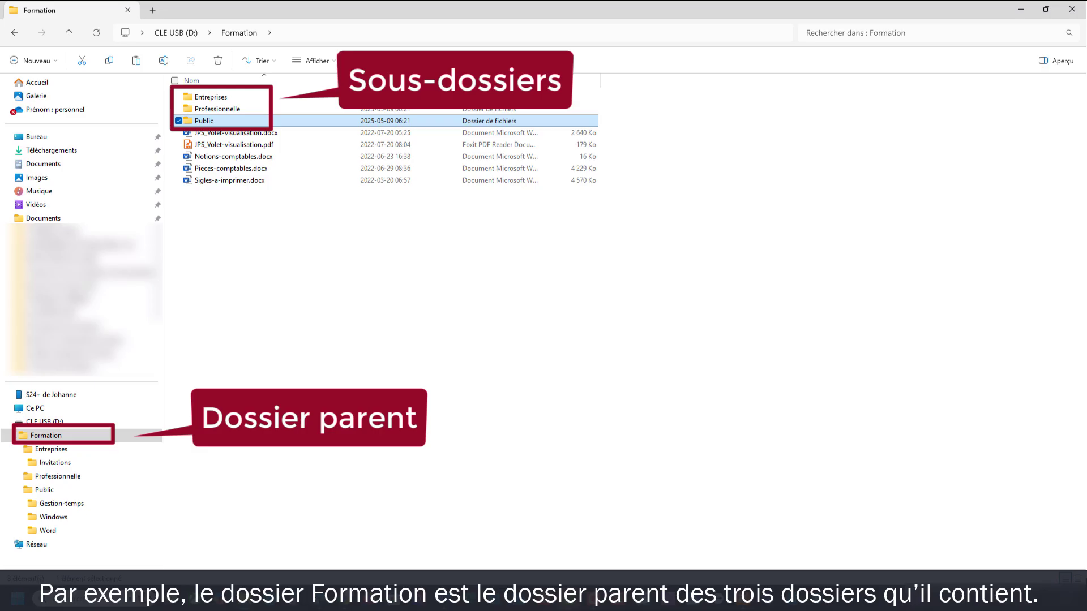
Open Entreprises, go up to its parent folder, and return to the previously viewed folder
left_click(102, 450)
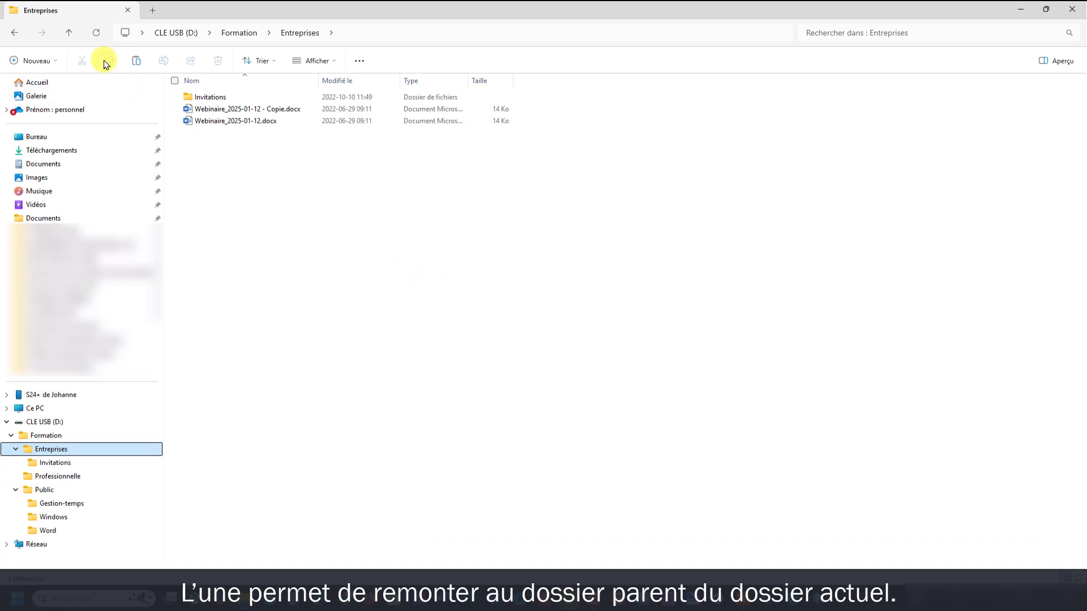
left_click(70, 34)
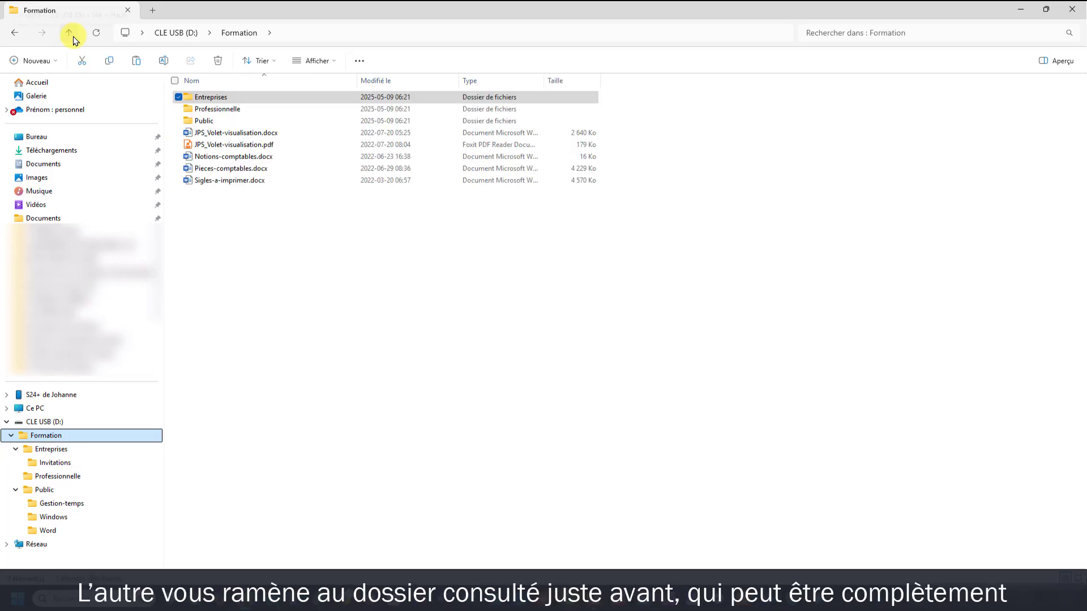
left_click(15, 33)
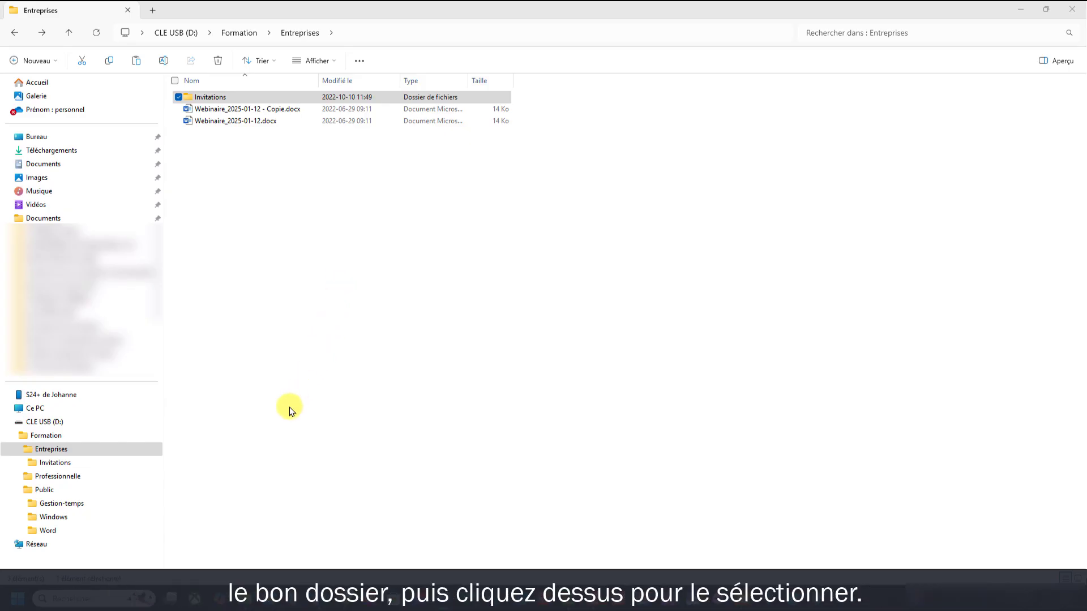
Open the Word folder from the folder tree, and reach it again from CLE USB (D:) through Formation and Public
left_click(79, 534)
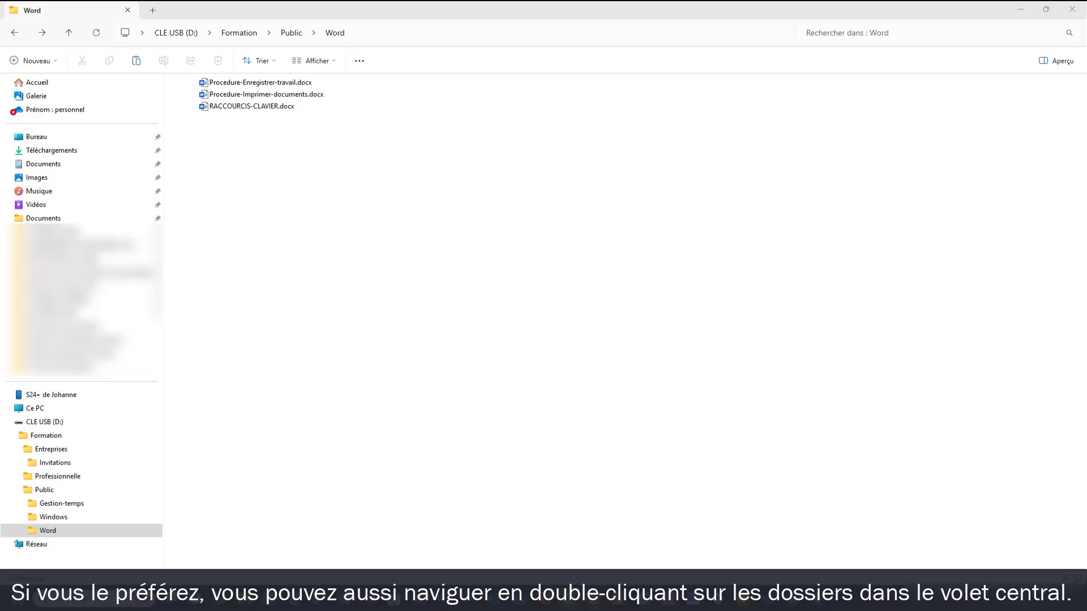
left_click(104, 425)
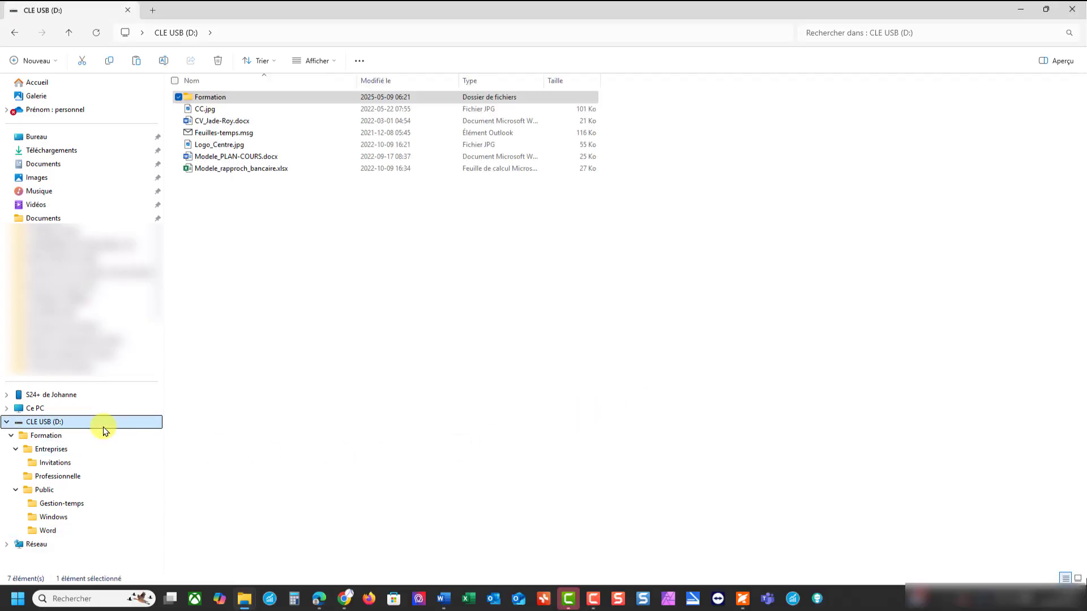
double_click(254, 98)
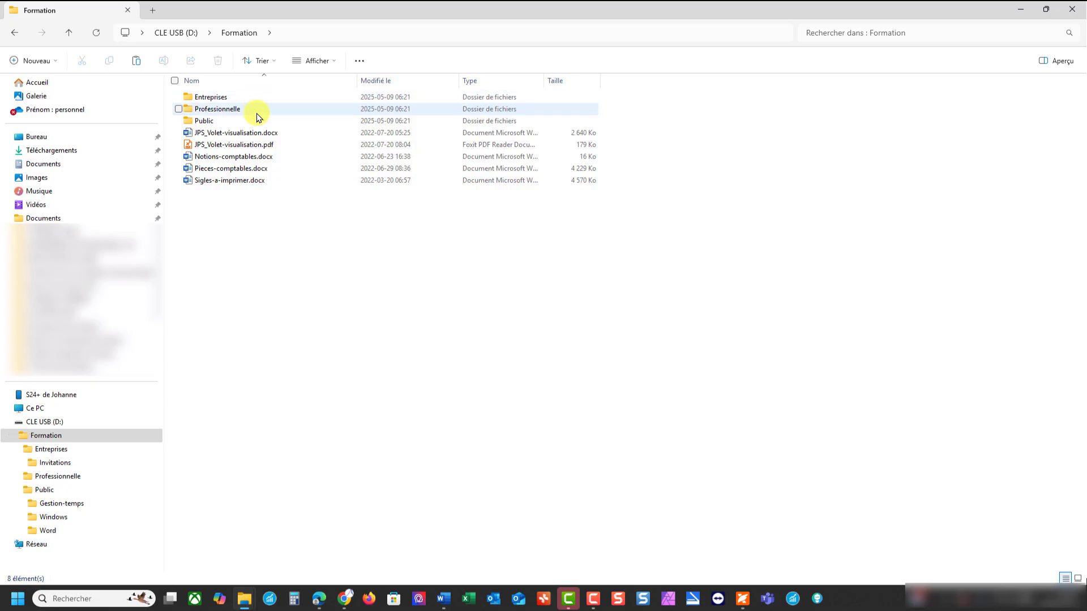
double_click(260, 122)
double_click(259, 121)
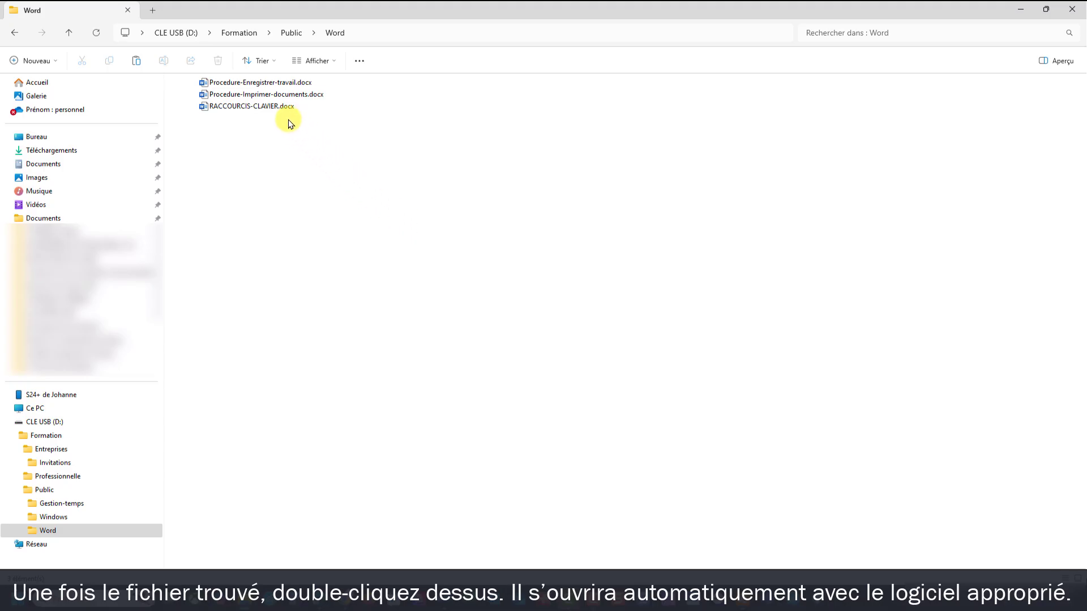
Open Procedure-Imprimer-documents.docx from the Word folder to view it, and close the document
left_click(277, 96)
double_click(278, 102)
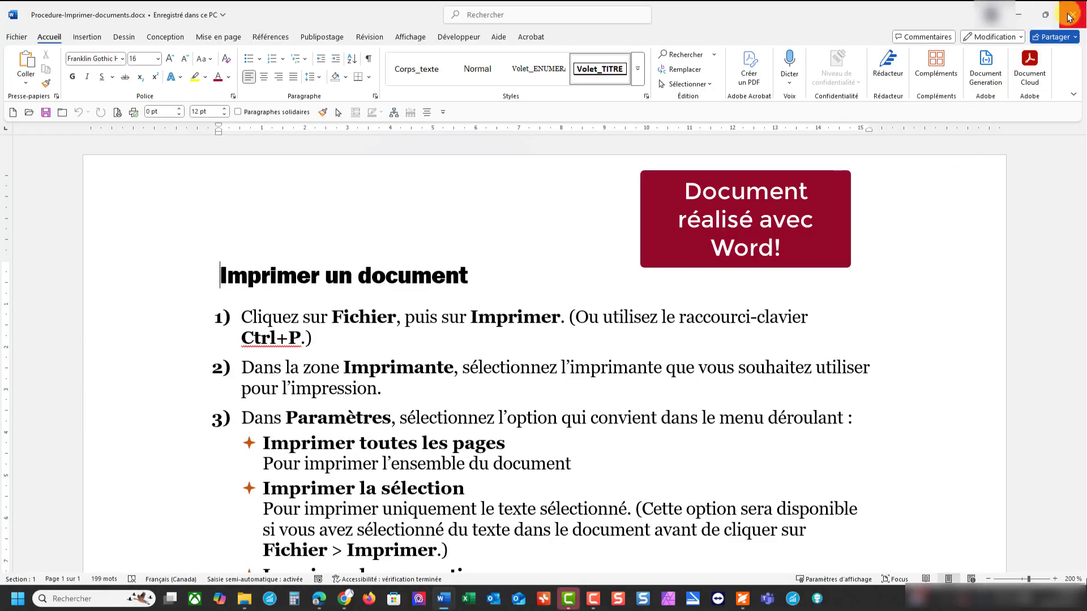
left_click(1072, 11)
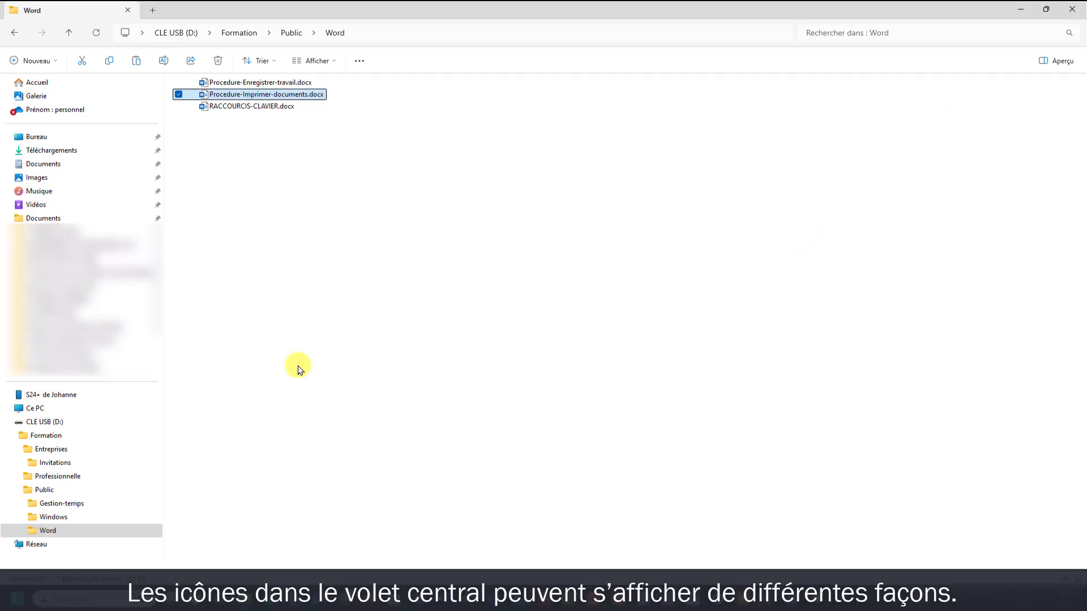
Open the Formation folder and display its contents as Très grandes icônes, Icônes moyennes and Contenu in turn
left_click(107, 437)
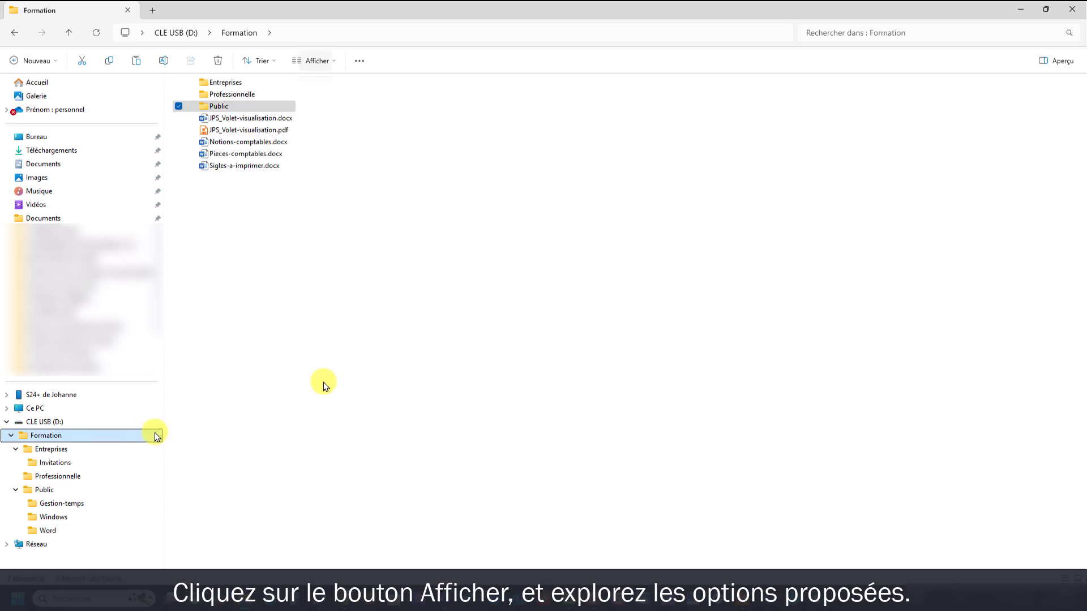
left_click(316, 63)
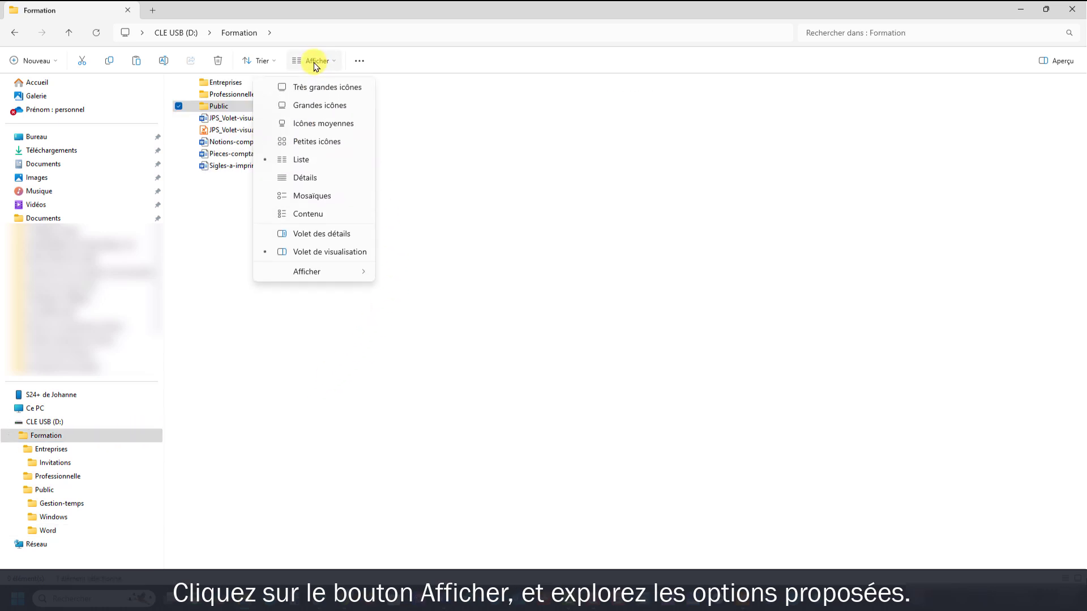
left_click(320, 87)
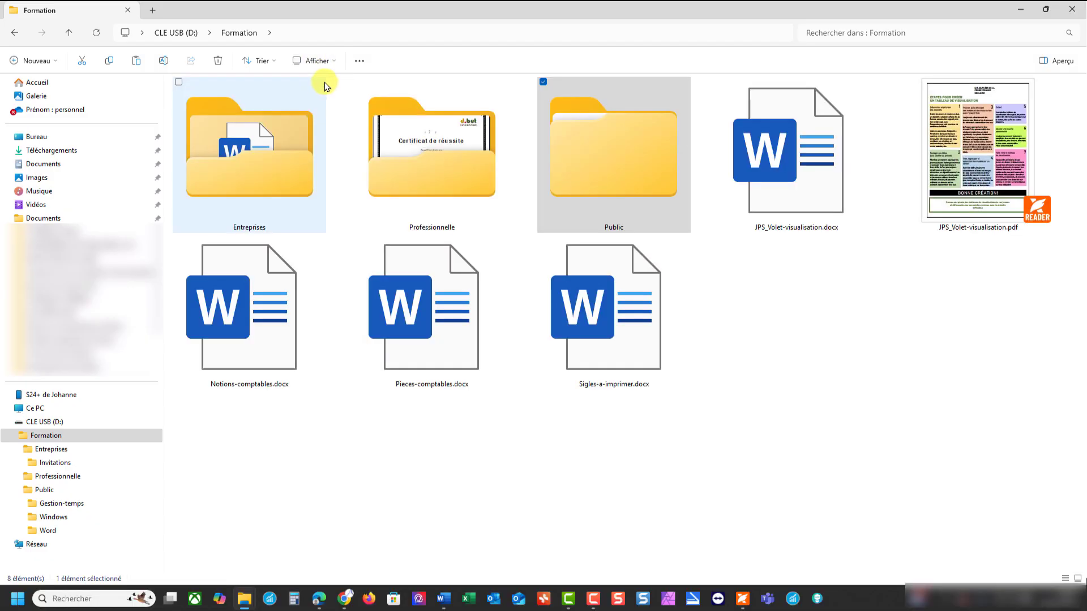
left_click(315, 61)
left_click(322, 123)
left_click(320, 62)
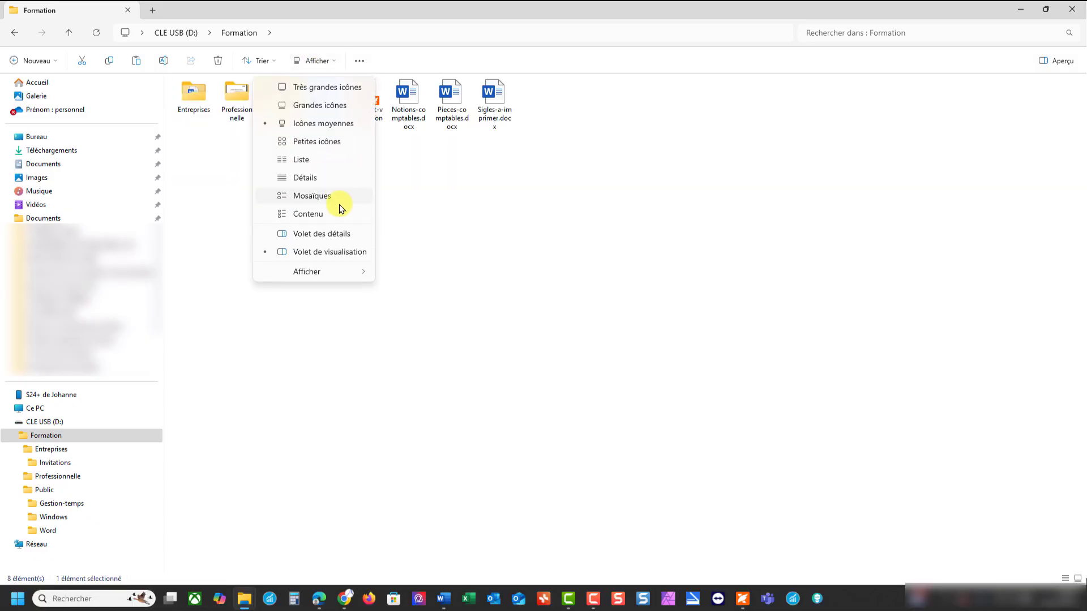
left_click(338, 216)
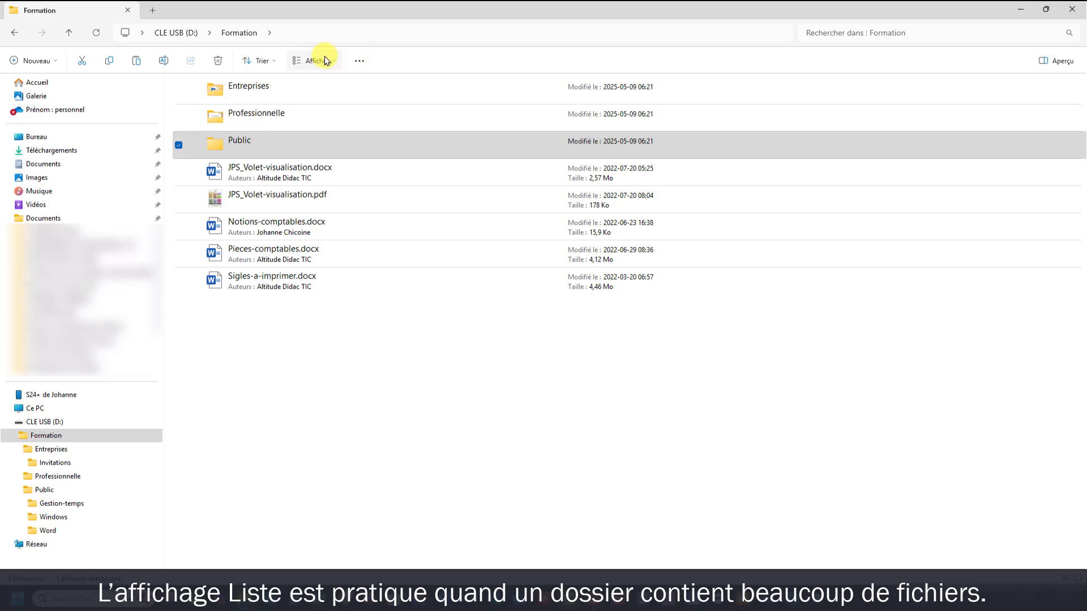
Switch the Formation folder's display to Liste, and from there to Détails
left_click(325, 60)
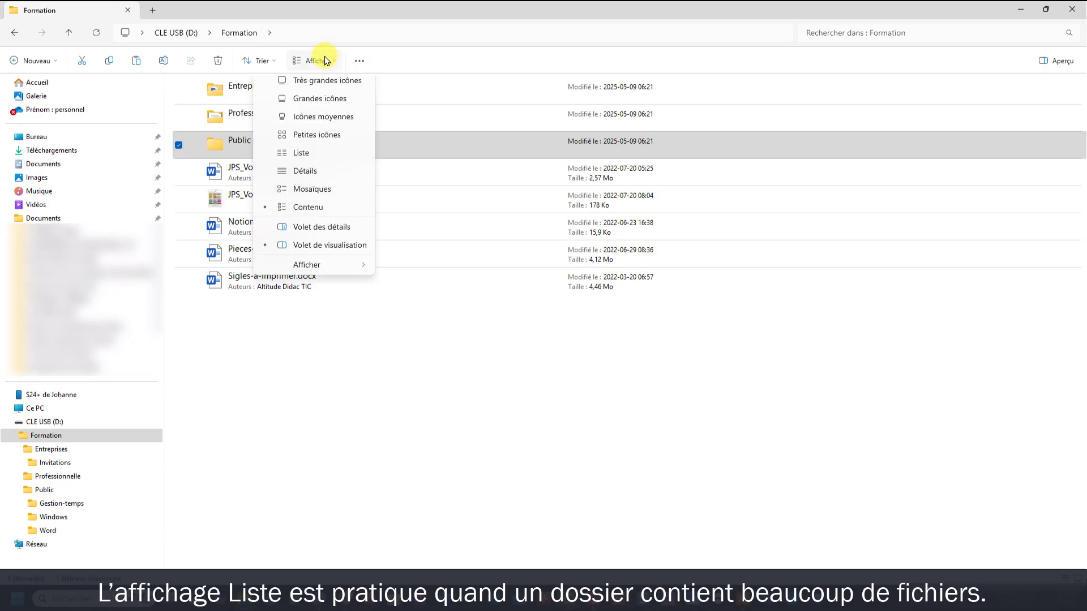
left_click(314, 153)
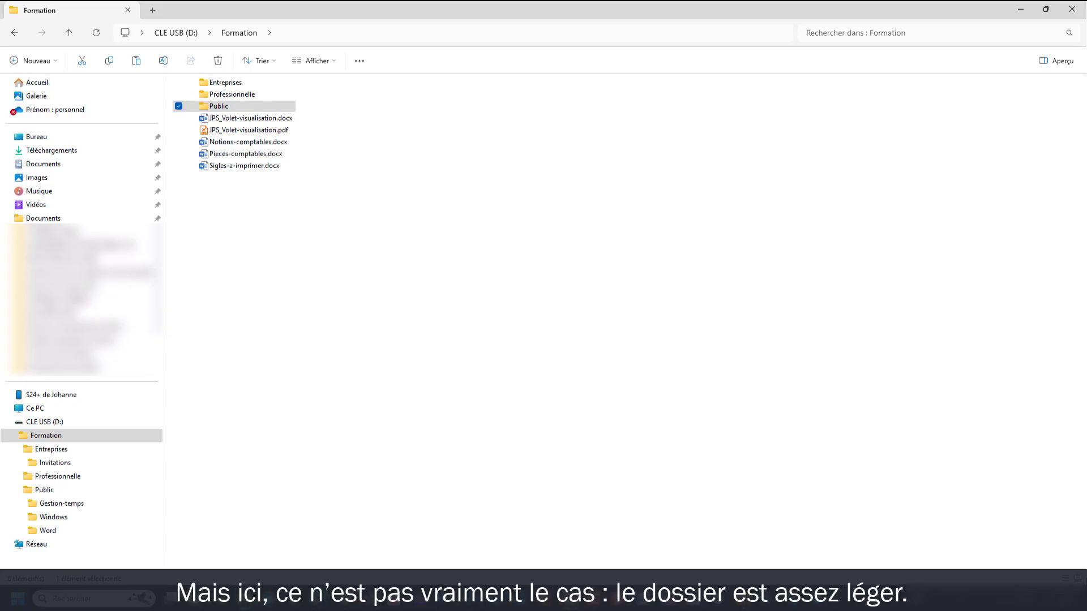
left_click(315, 62)
left_click(311, 177)
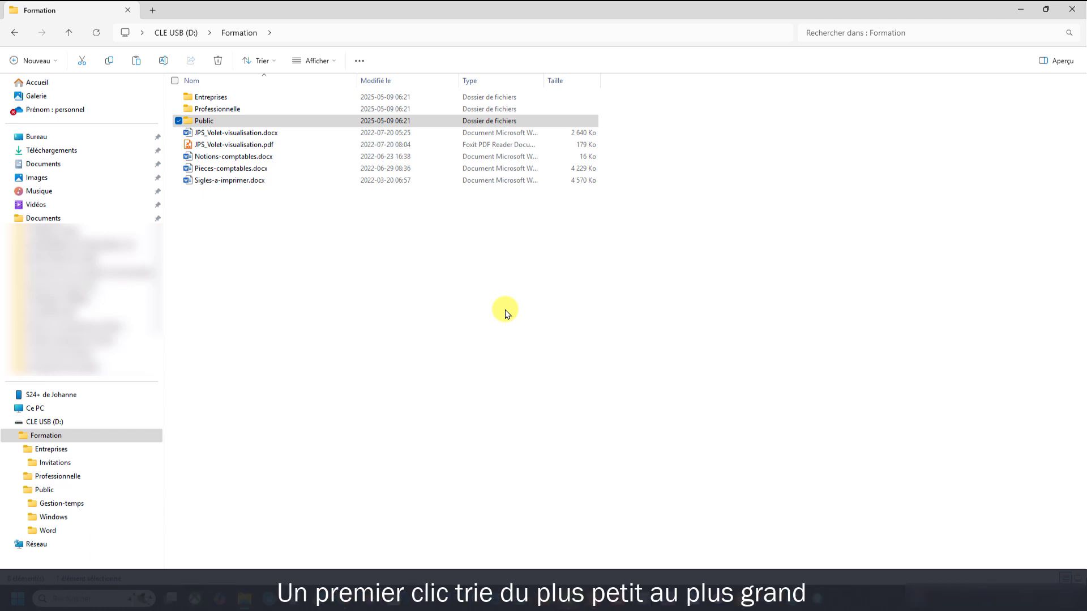
Sort the Formation contents by Taille, by Nom, and again by Taille, ending in ascending size order
left_click(556, 81)
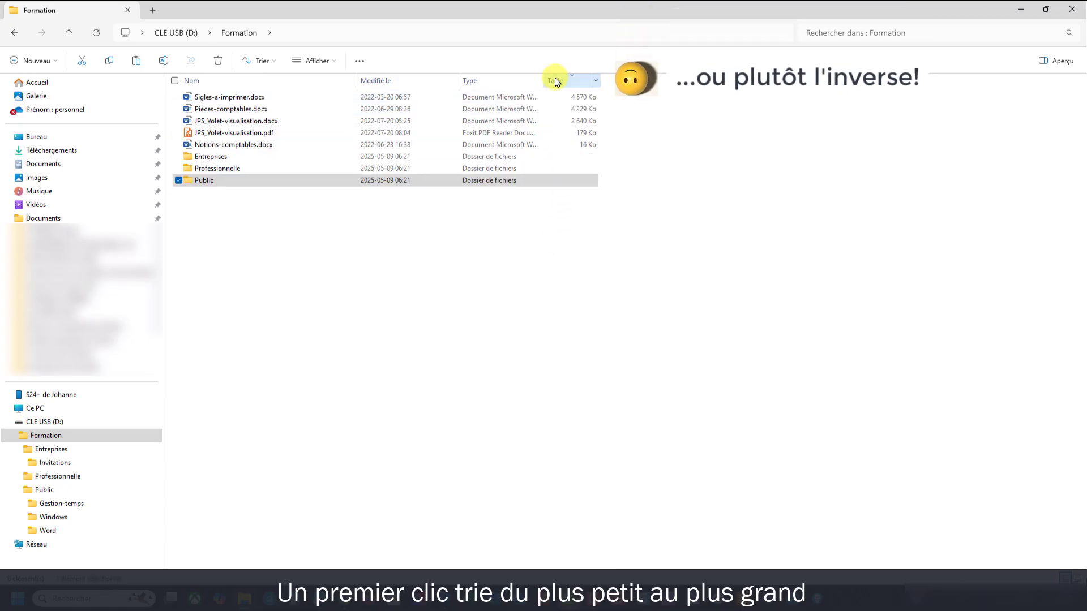
left_click(288, 86)
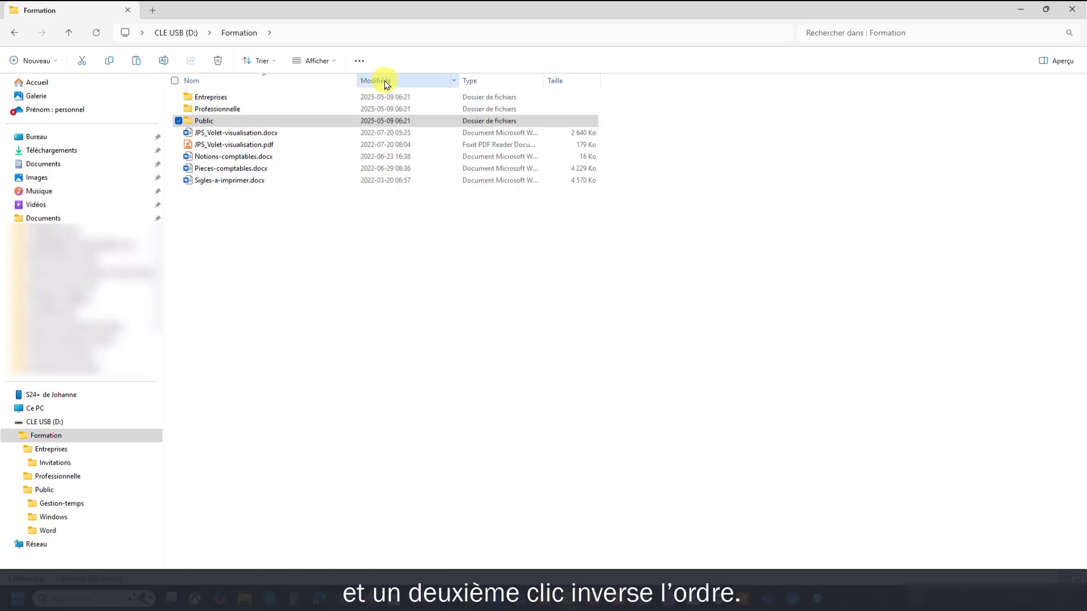
left_click(307, 80)
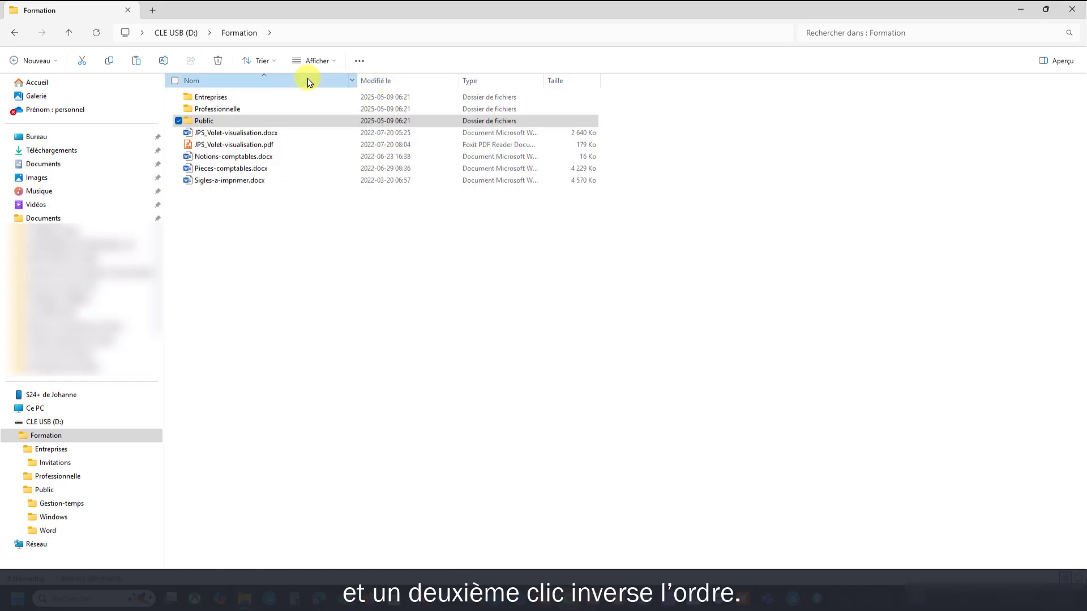
left_click(588, 79)
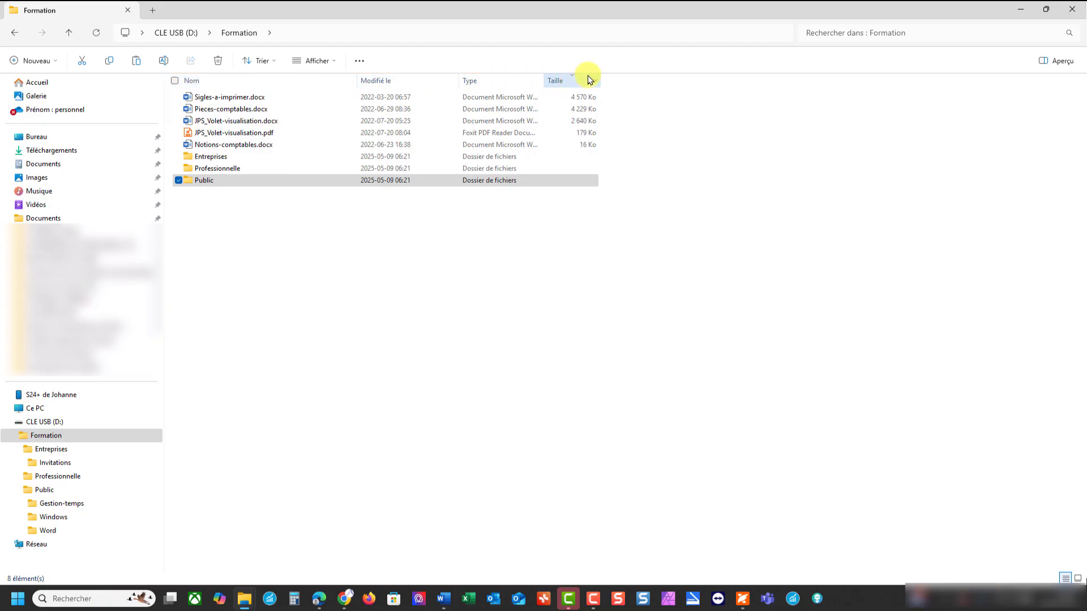
left_click(586, 78)
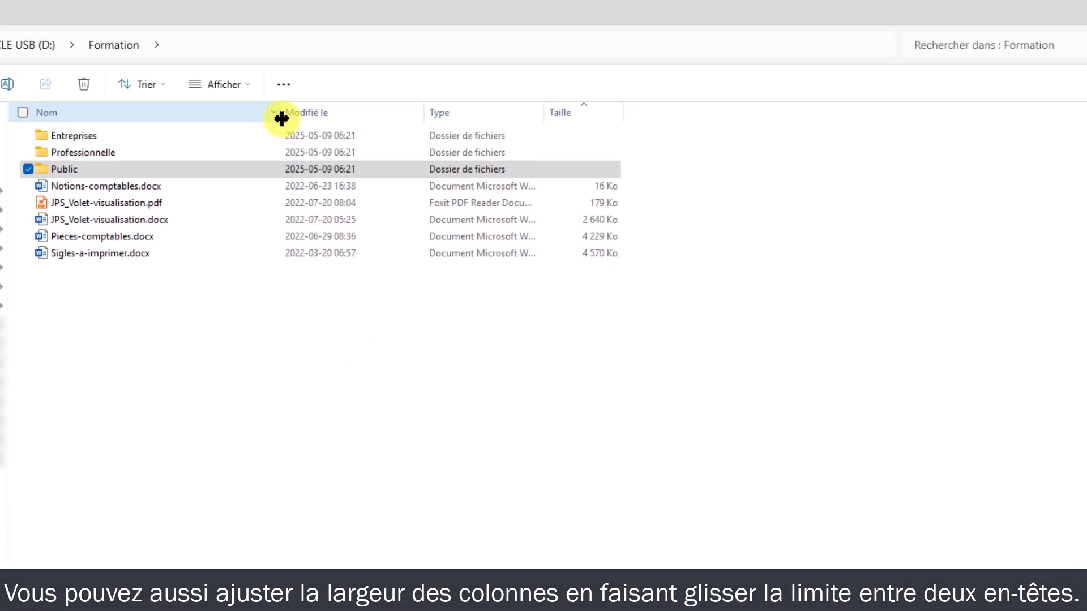
Narrow the Nom and Modifié le columns, widen the Type column to fit its text, and clear the selection
left_click_drag(281, 117, 209, 125)
left_click_drag(352, 116, 317, 114)
left_click_drag(432, 116, 458, 113)
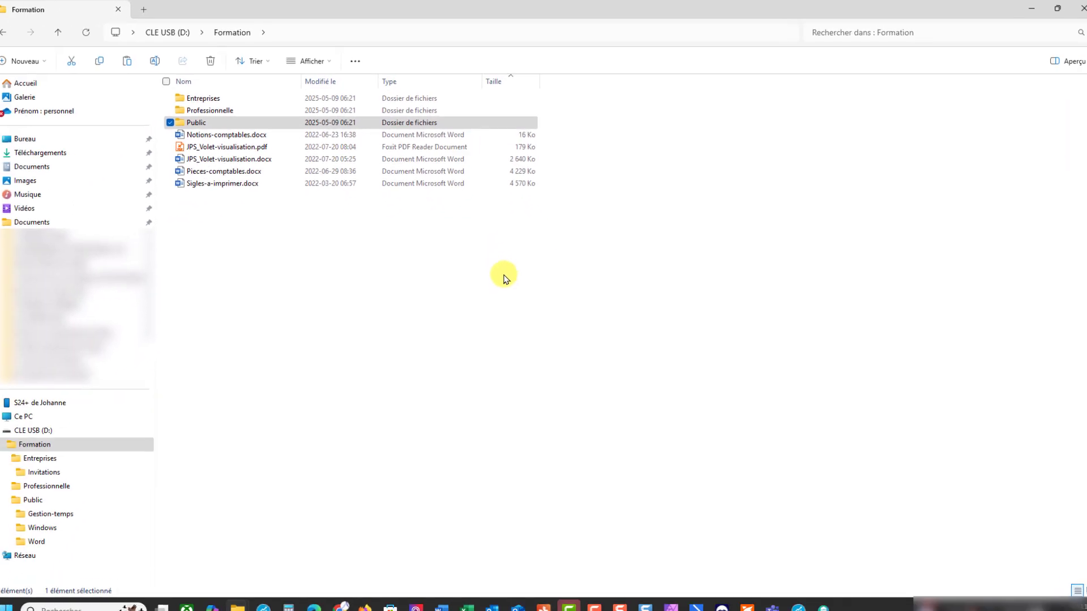
left_click(504, 277)
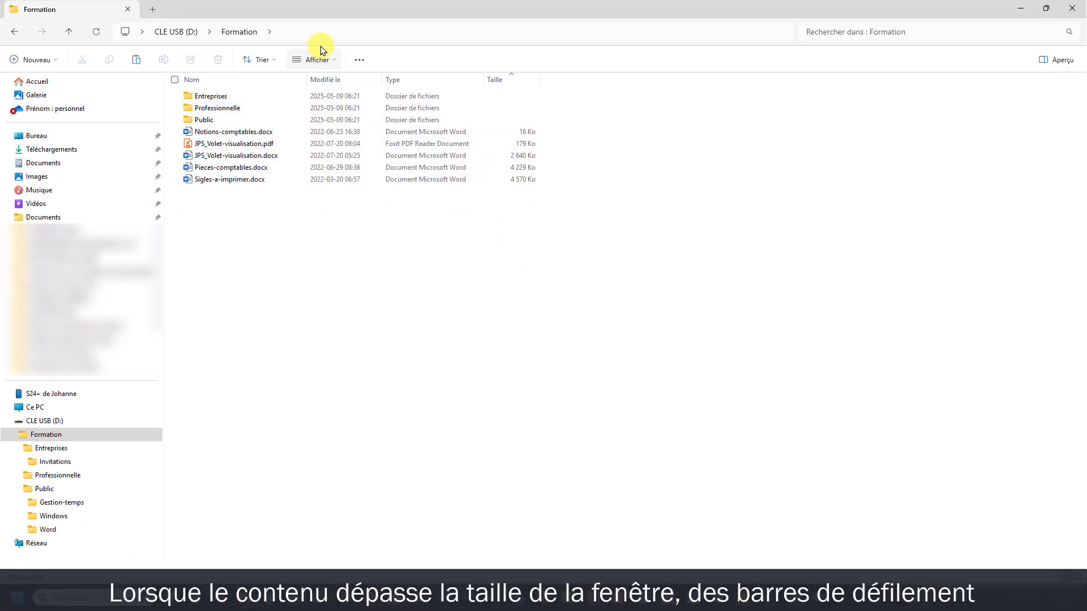
Display the Formation folder as Très grandes icônes, and restore its window to a smaller size made slightly taller
left_click(322, 58)
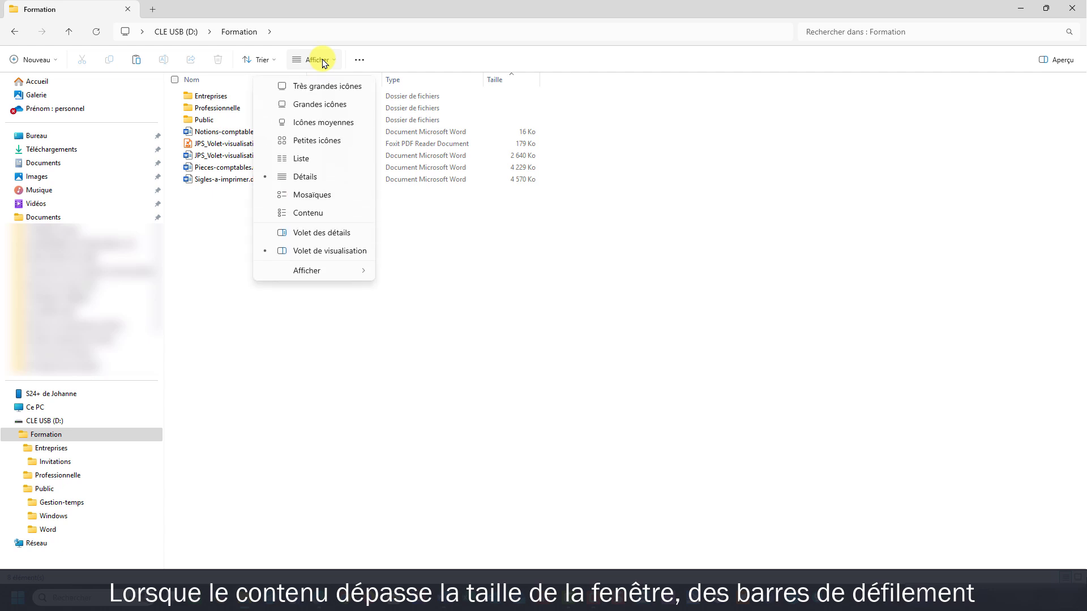
left_click(332, 86)
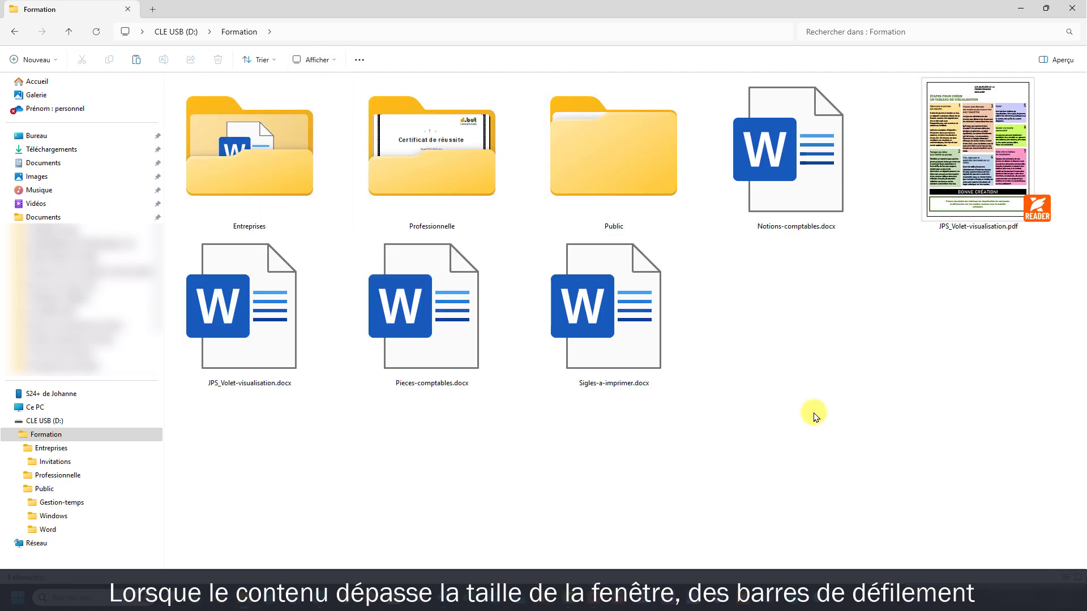
left_click(1048, 17)
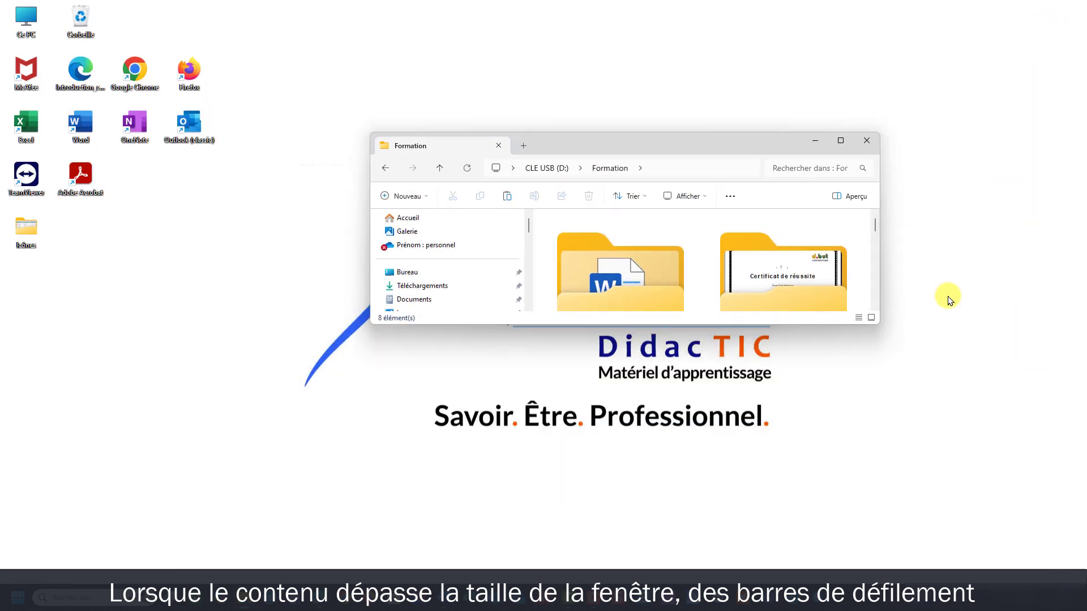
left_click_drag(877, 325, 884, 402)
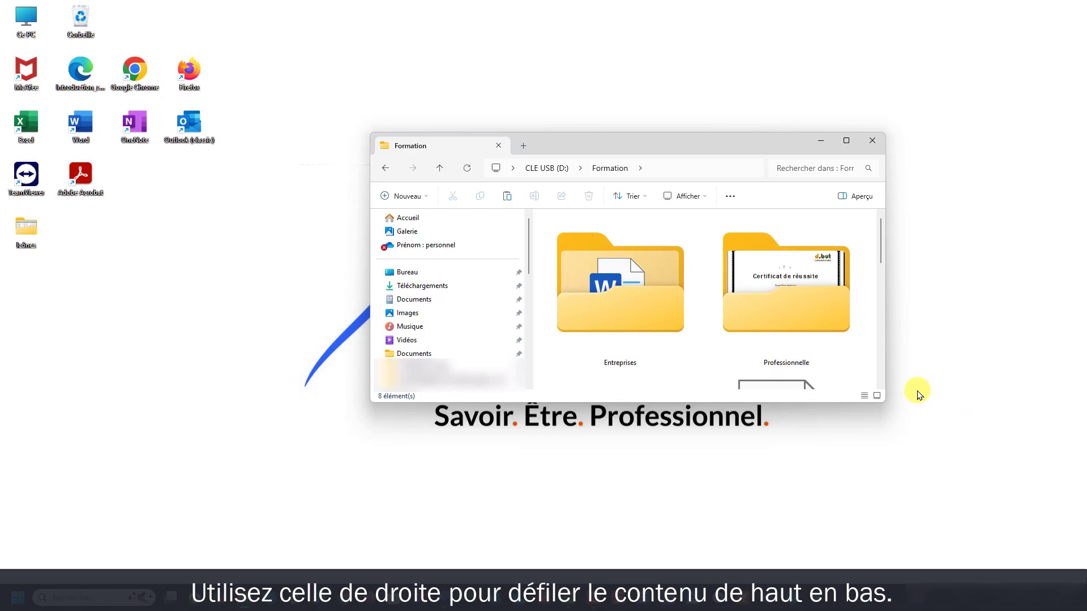
Scroll through the Formation folder's large icons down to the last files and back up towards the first folders
left_click(877, 383)
left_click(877, 383)
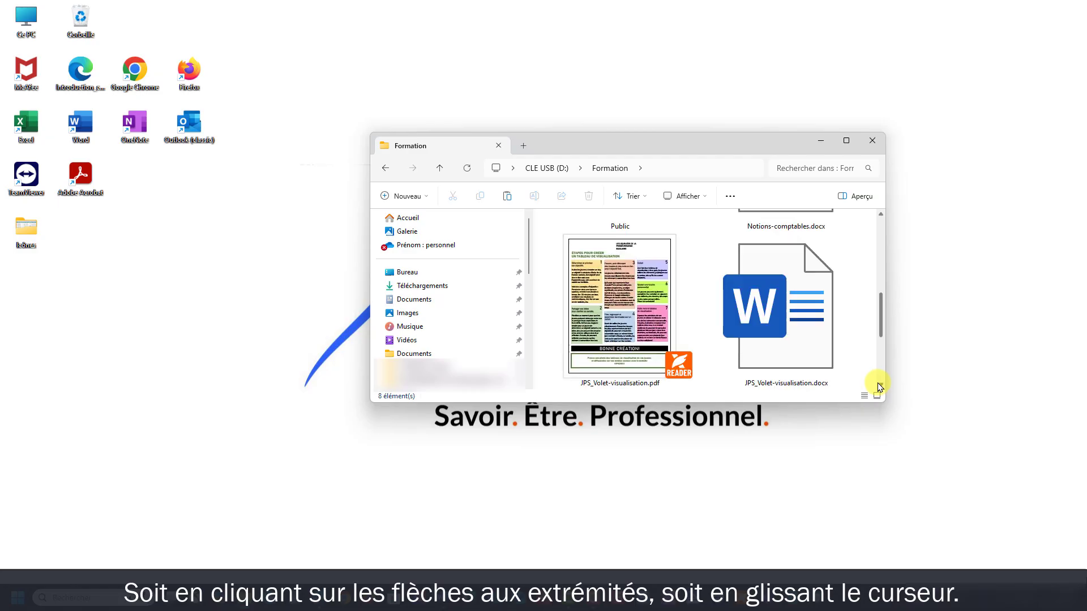
left_click(877, 383)
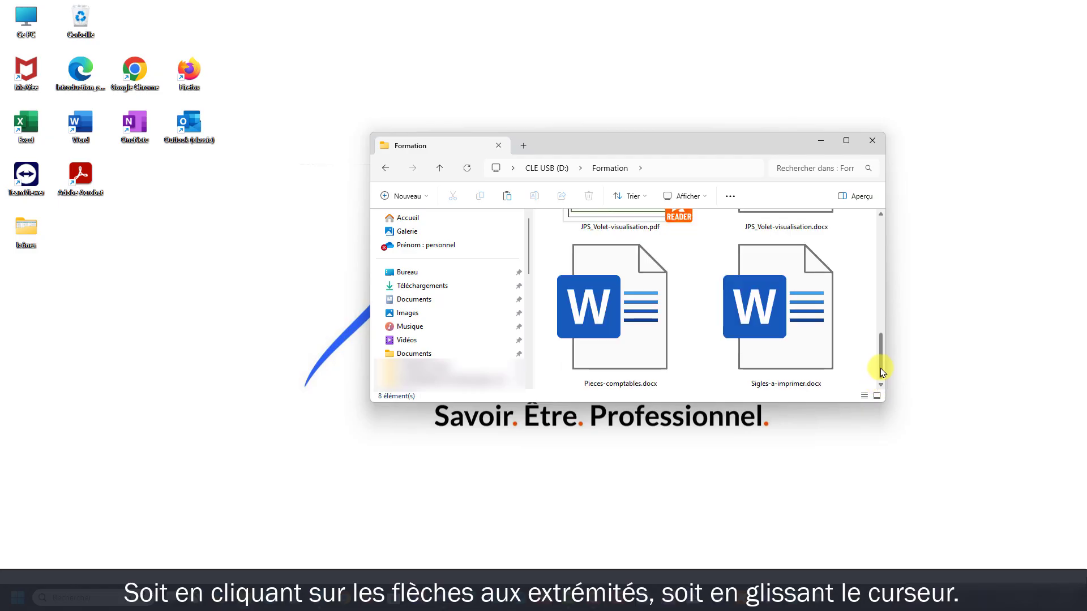
left_click_drag(881, 368, 881, 270)
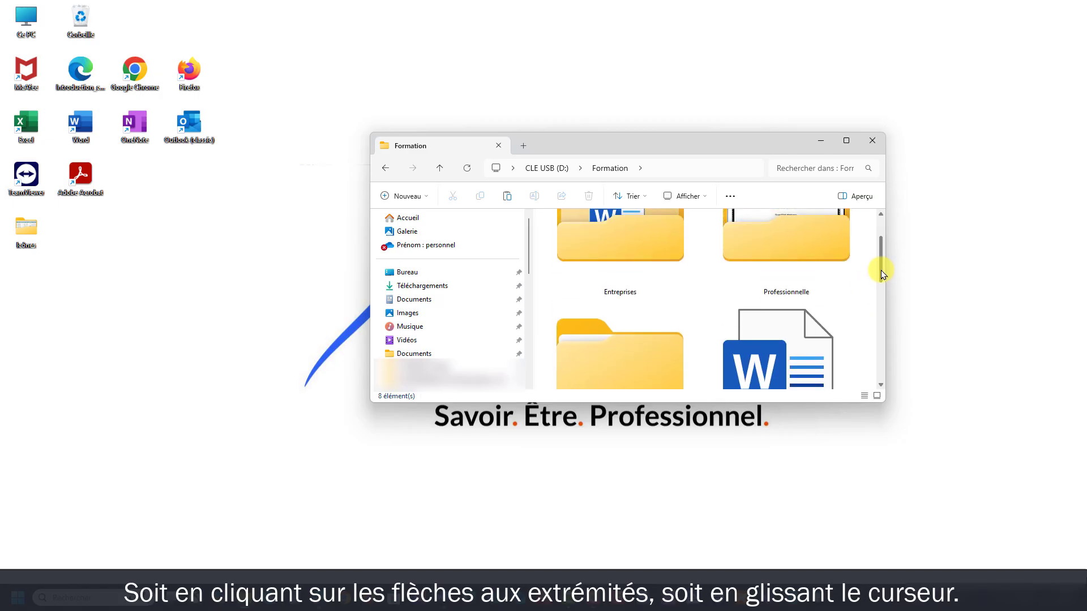
Switch the Formation folder to Détails to examine its columns across to Taille and back, and close the window
left_click(685, 196)
left_click(684, 314)
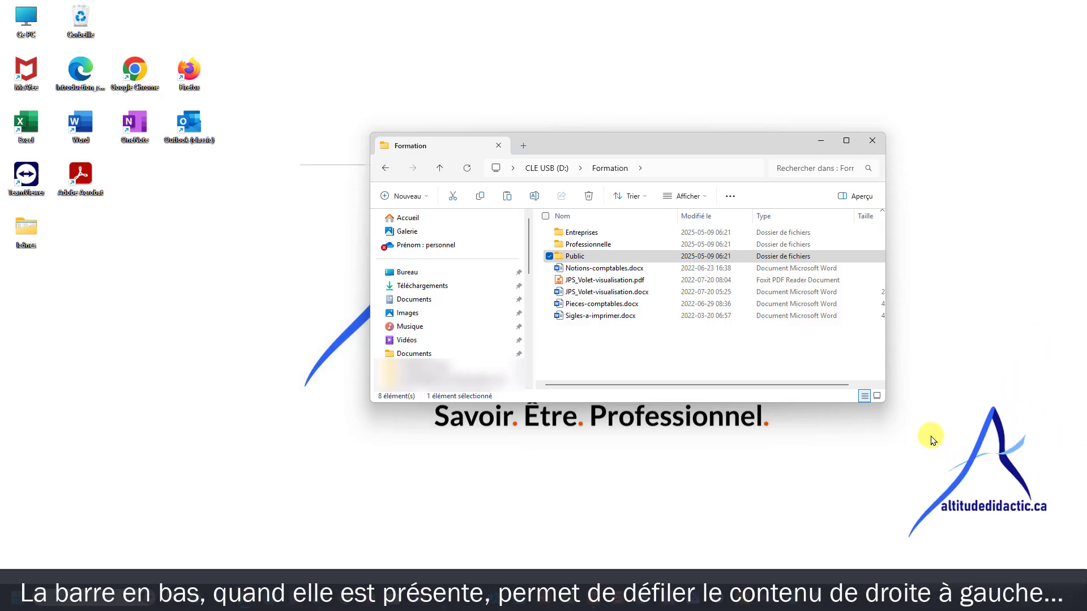
left_click(882, 385)
left_click(882, 386)
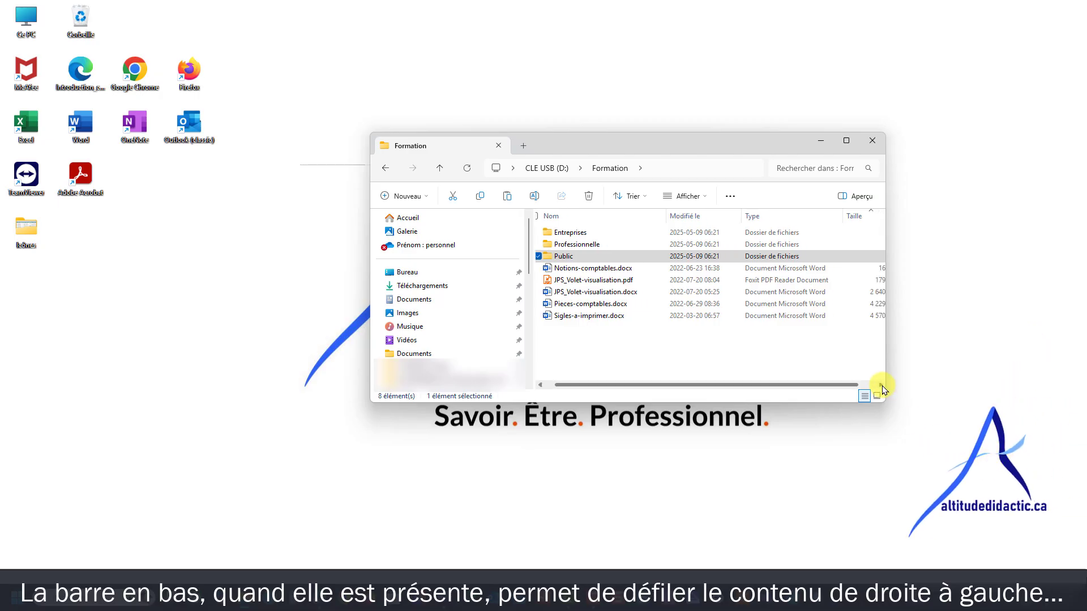
left_click(882, 385)
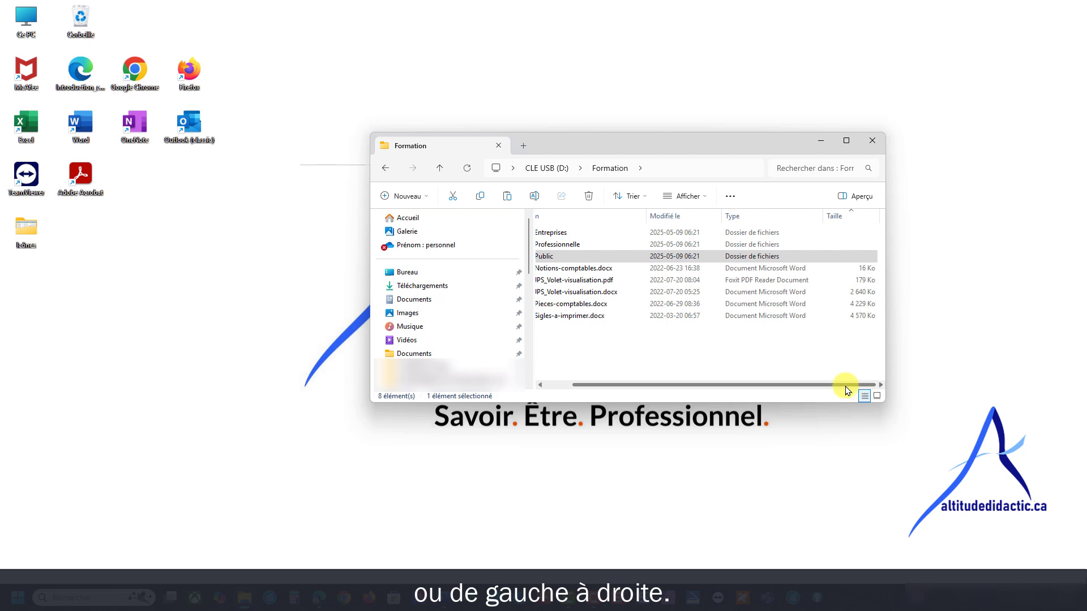
left_click_drag(847, 385, 813, 384)
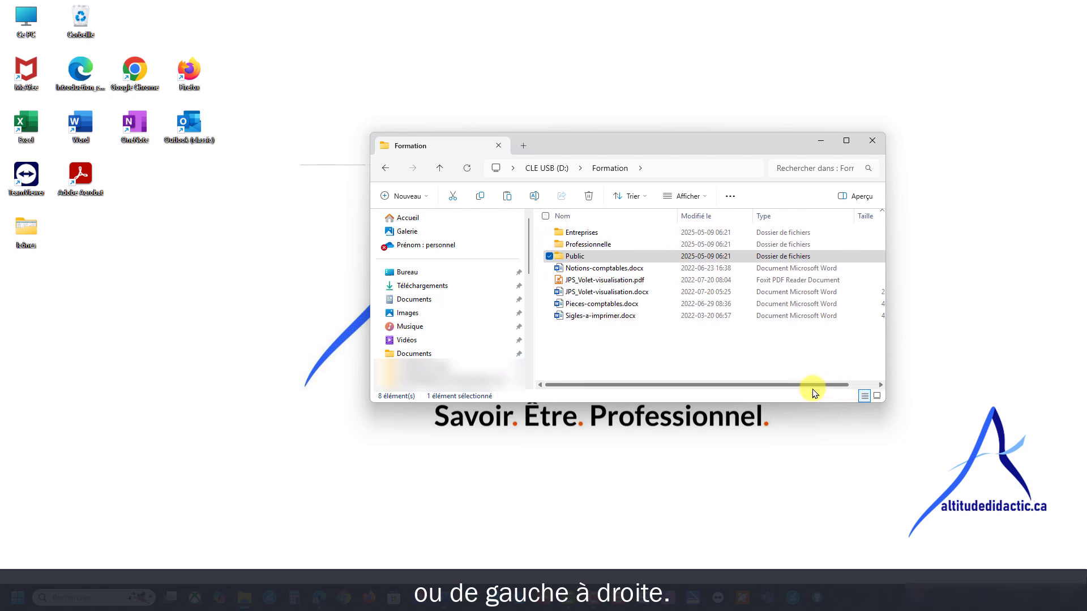
left_click(872, 140)
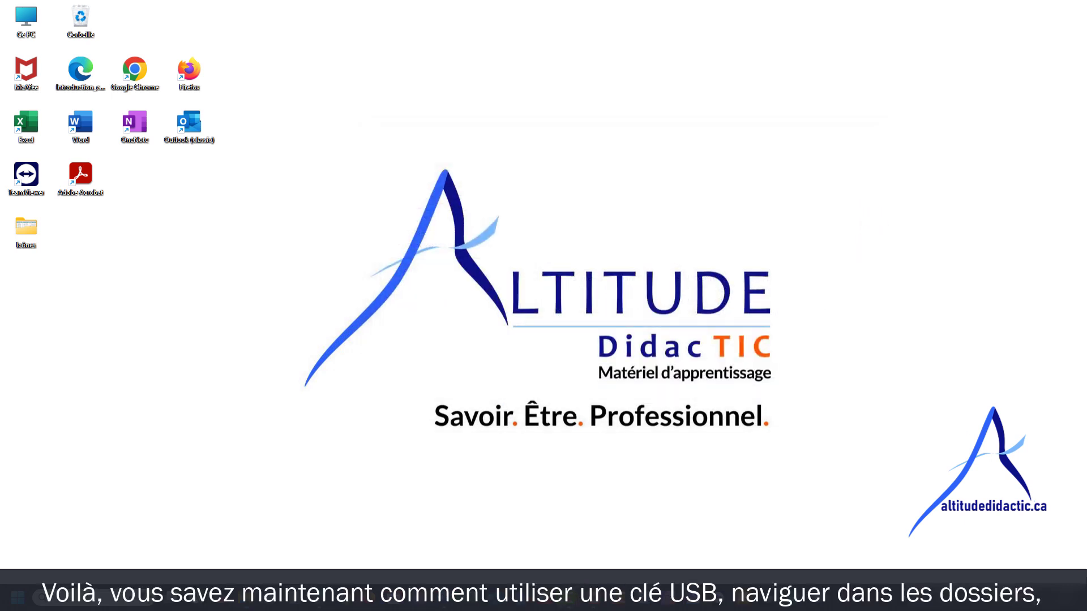